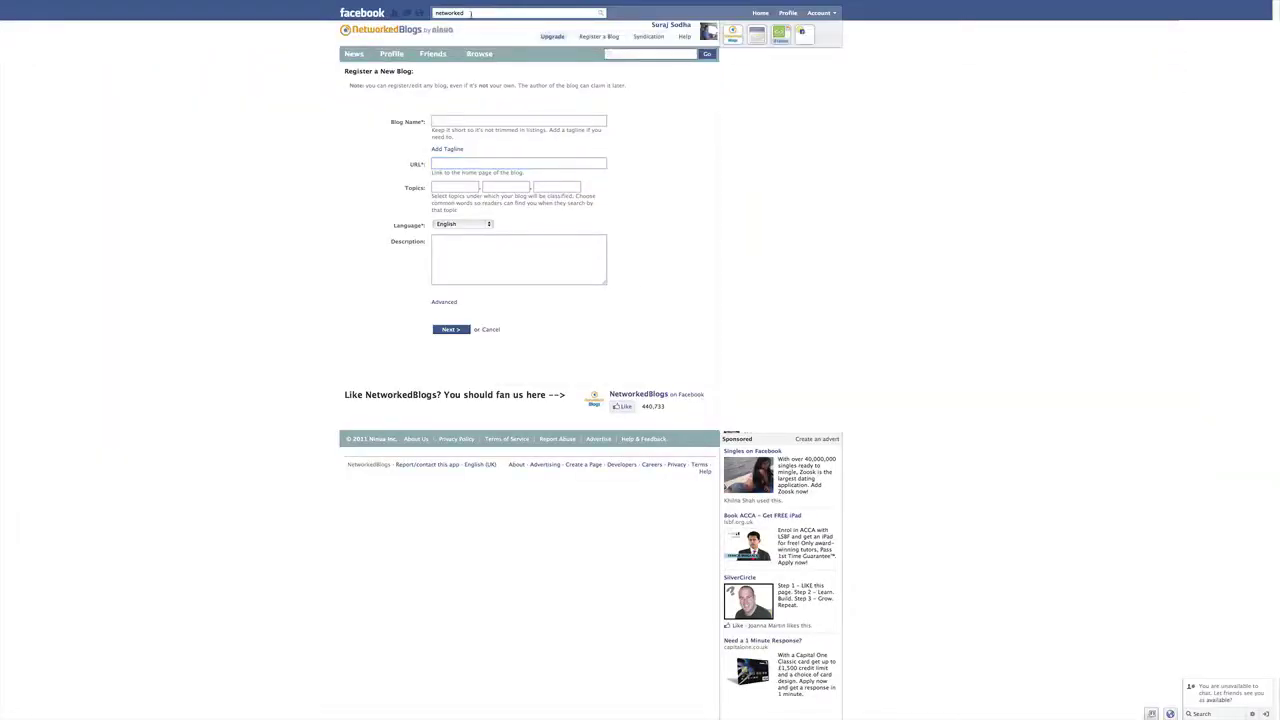
{"action": "left_click", "coordinate": [471, 14]}
{"action": "type", "text": "blogs"}
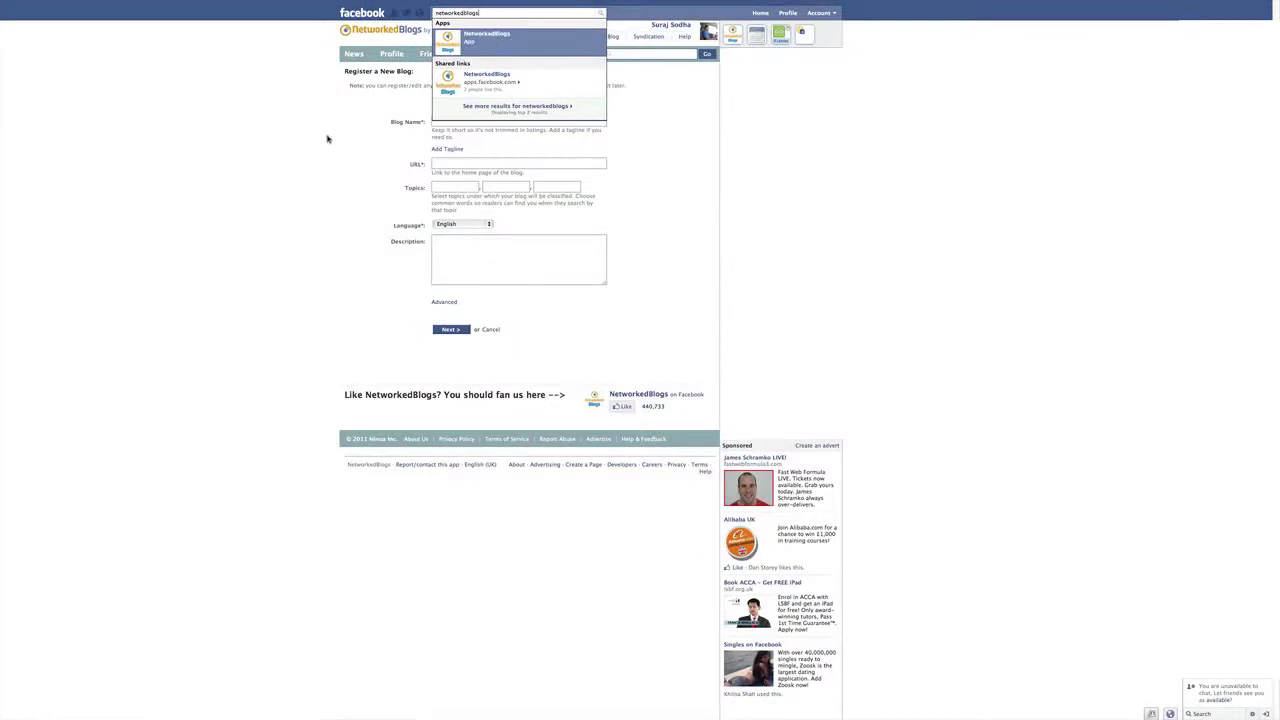
{"action": "left_click", "coordinate": [295, 67]}
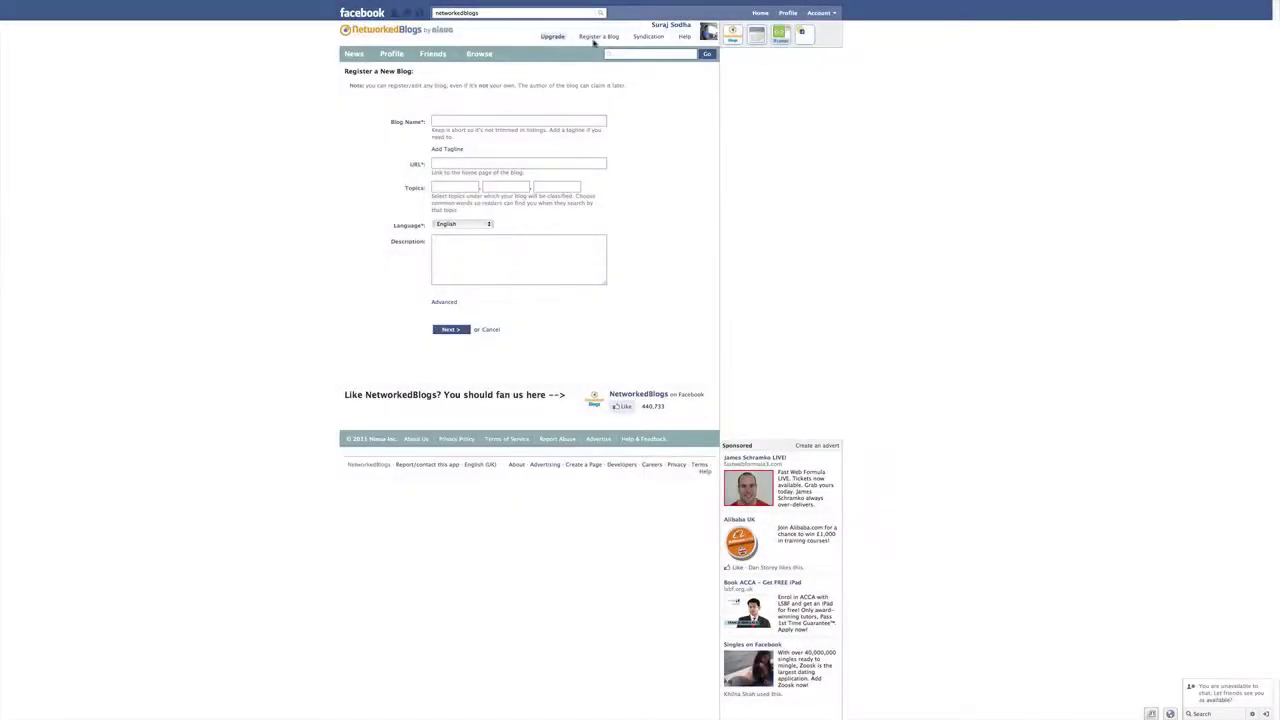
Enter iPad Tutorials as the blog name and paste the site's web address as its URL
{"action": "left_click", "coordinate": [493, 117]}
{"action": "type", "text": "iPad"}
{"action": "left_click", "coordinate": [490, 131]}
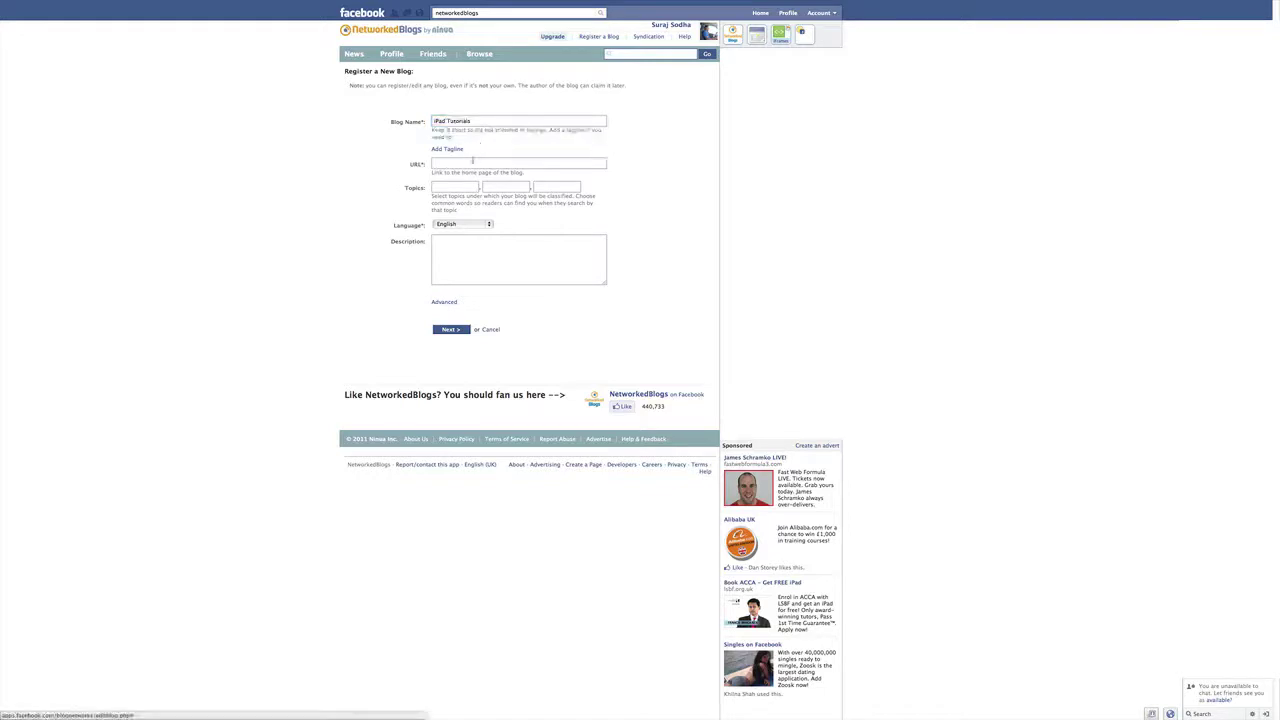
{"action": "left_click", "coordinate": [473, 163]}
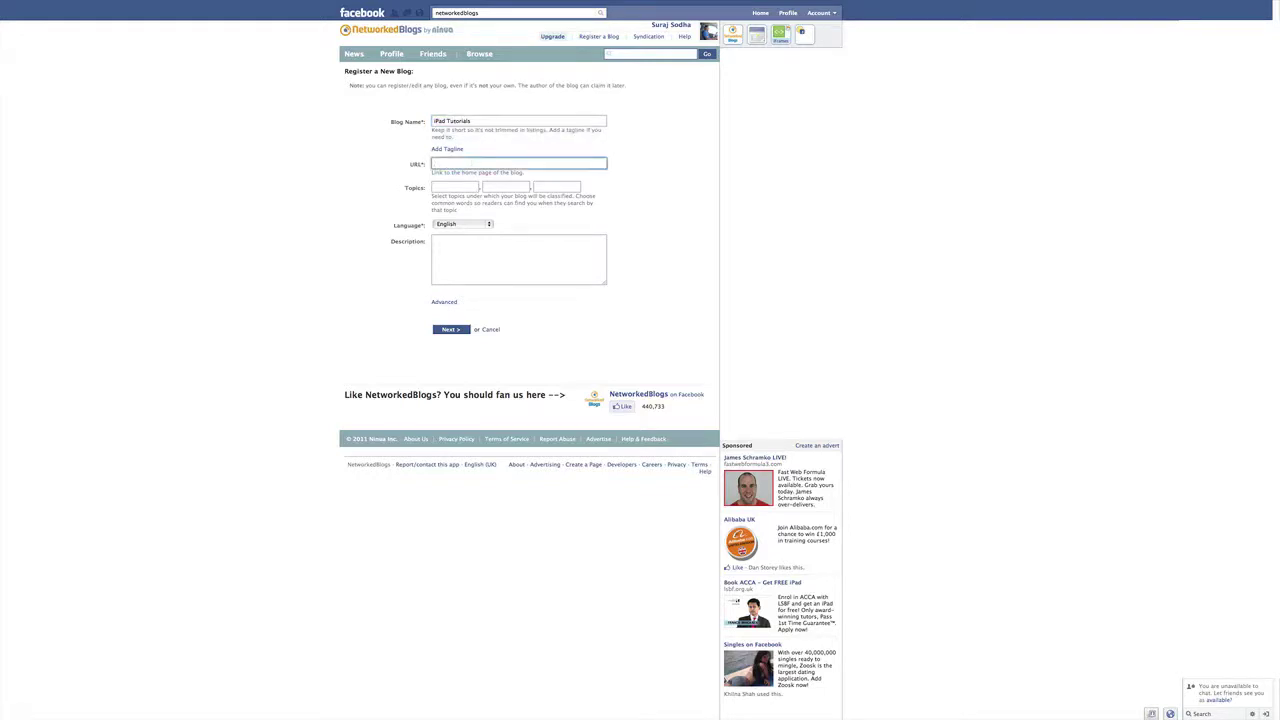
{"action": "left_click", "coordinate": [240, 22]}
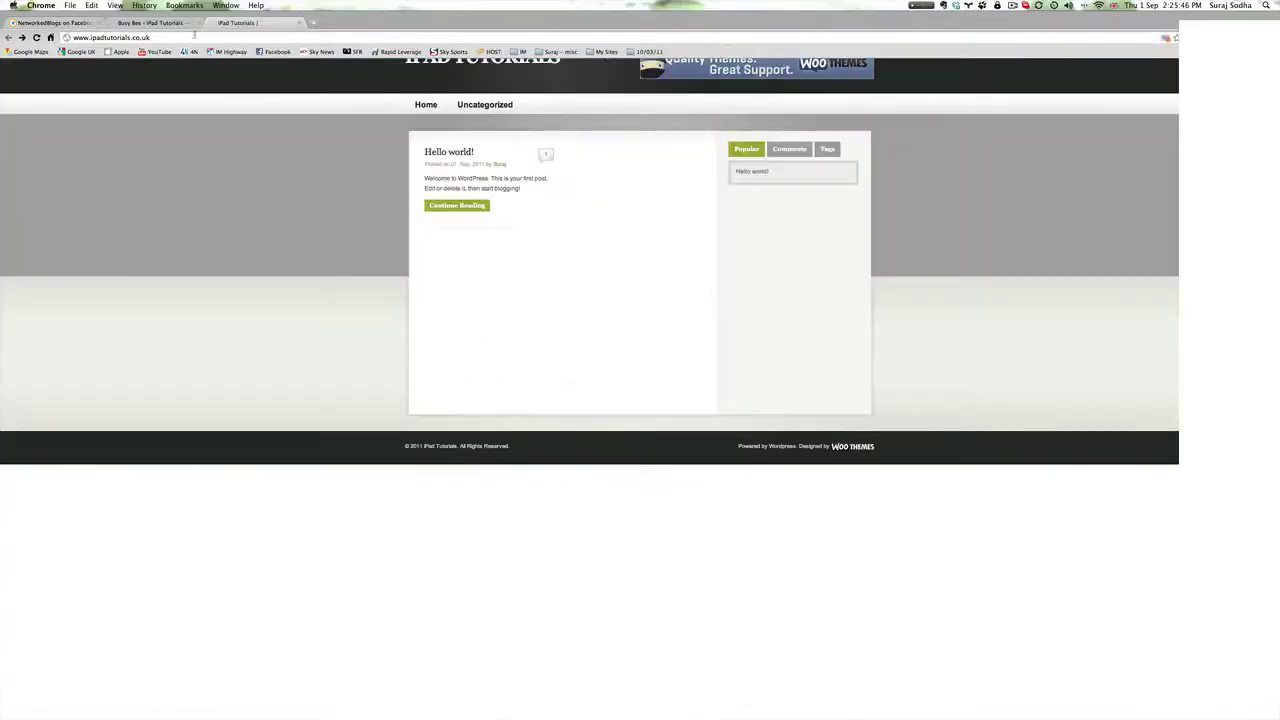
{"action": "left_click", "coordinate": [194, 36]}
{"action": "key", "text": "super+c"}
{"action": "left_click", "coordinate": [64, 22]}
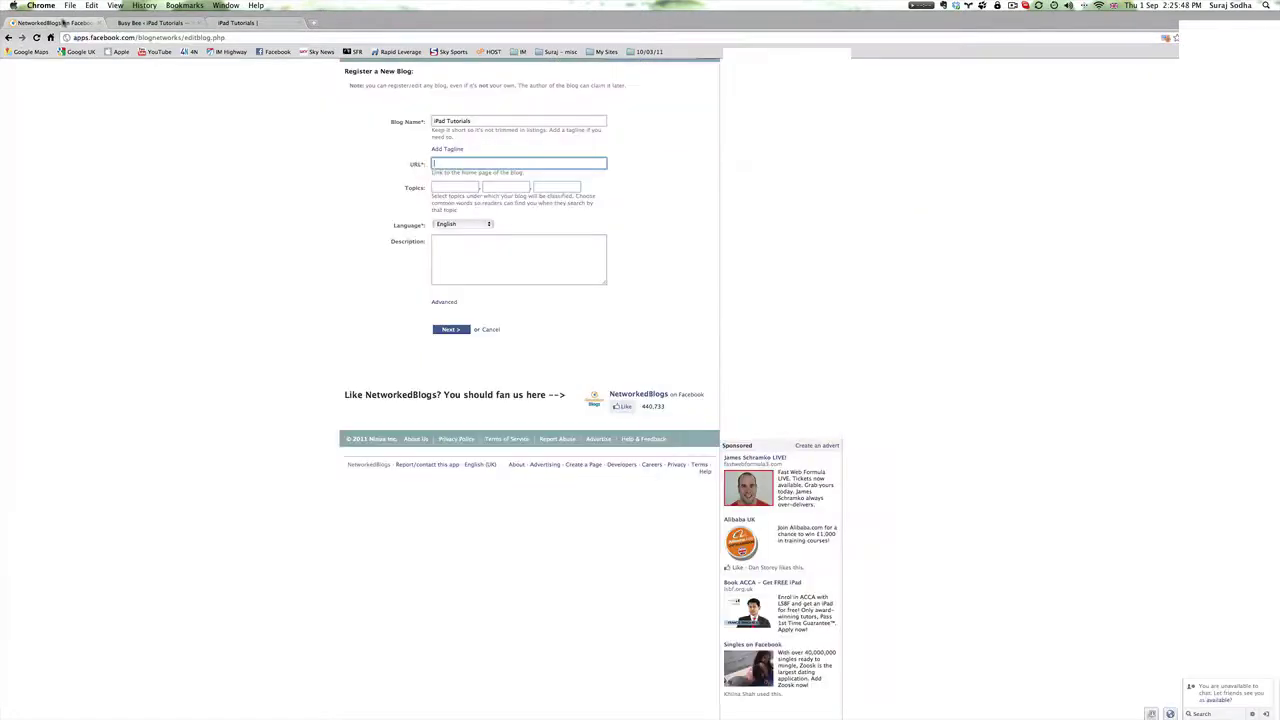
{"action": "key", "text": "super+v"}
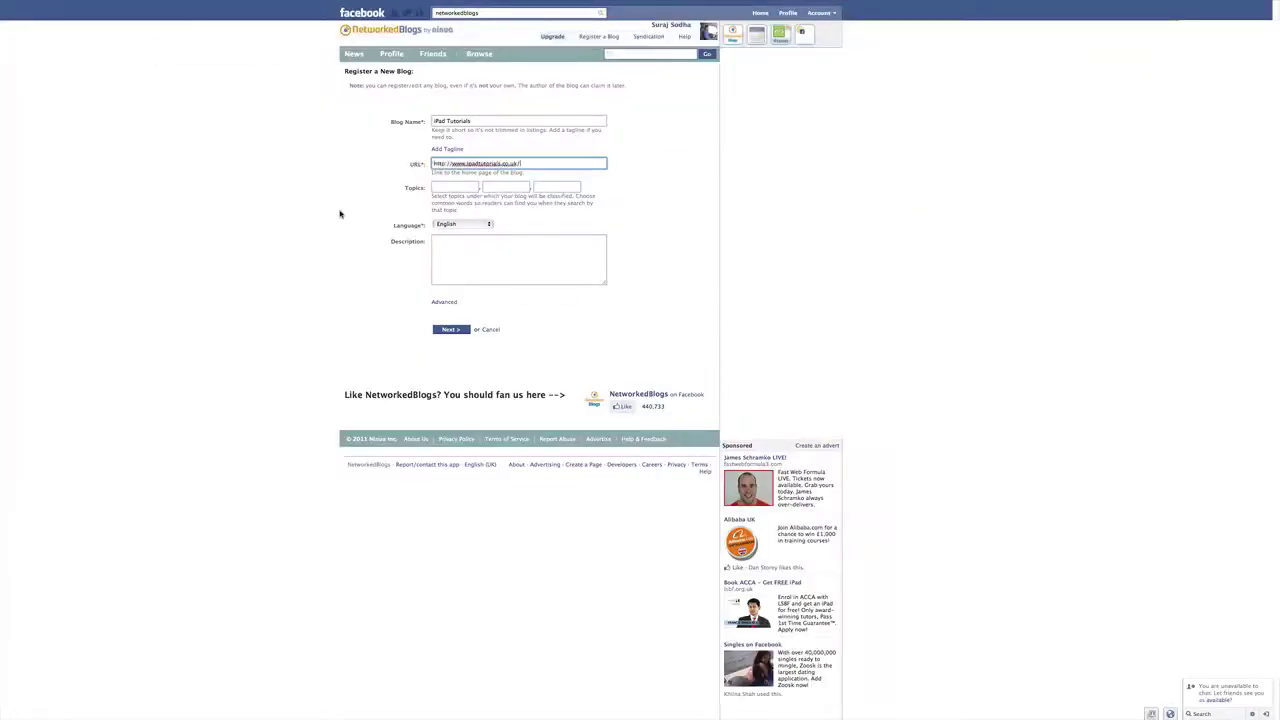
Add topics ipad, tutorials and technology, and a description about iPad tips and tricks
{"action": "key", "text": "Tab"}
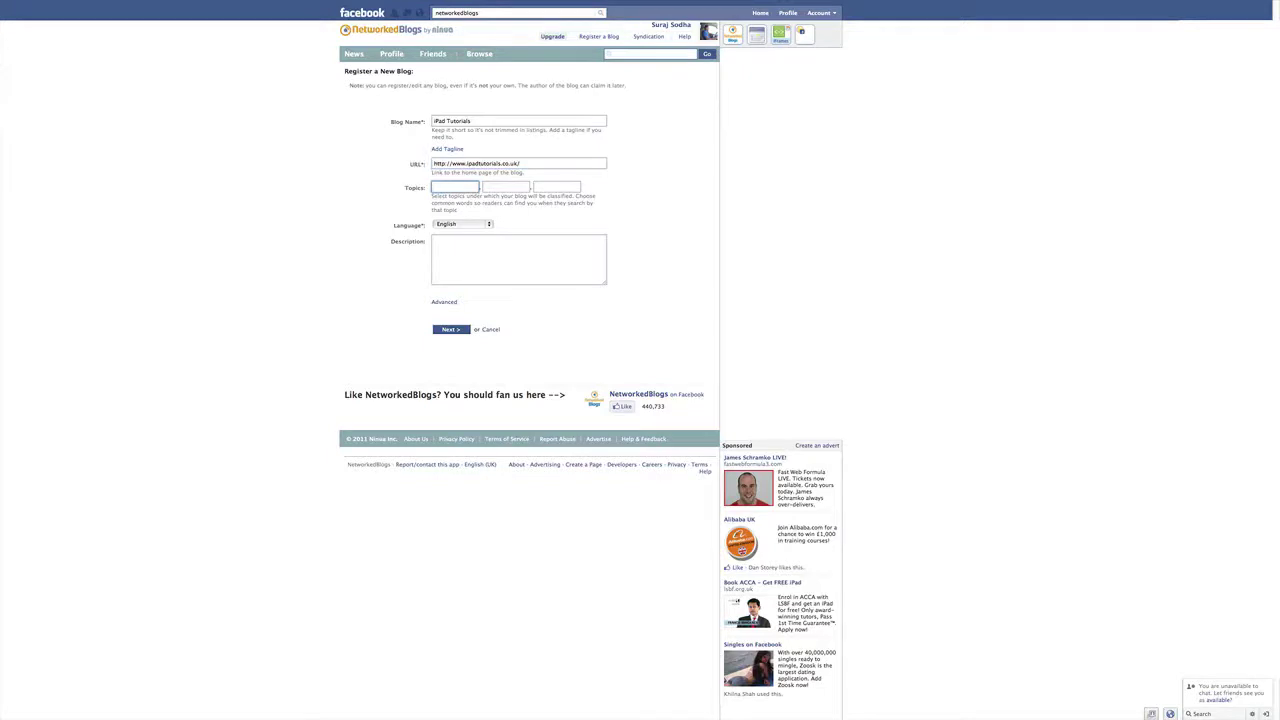
{"action": "type", "text": "ipad"}
{"action": "key", "text": "Tab"}
{"action": "type", "text": "tutorials"}
{"action": "key", "text": "Tab"}
{"action": "type", "text": "echnology"}
{"action": "left_click", "coordinate": [435, 255]}
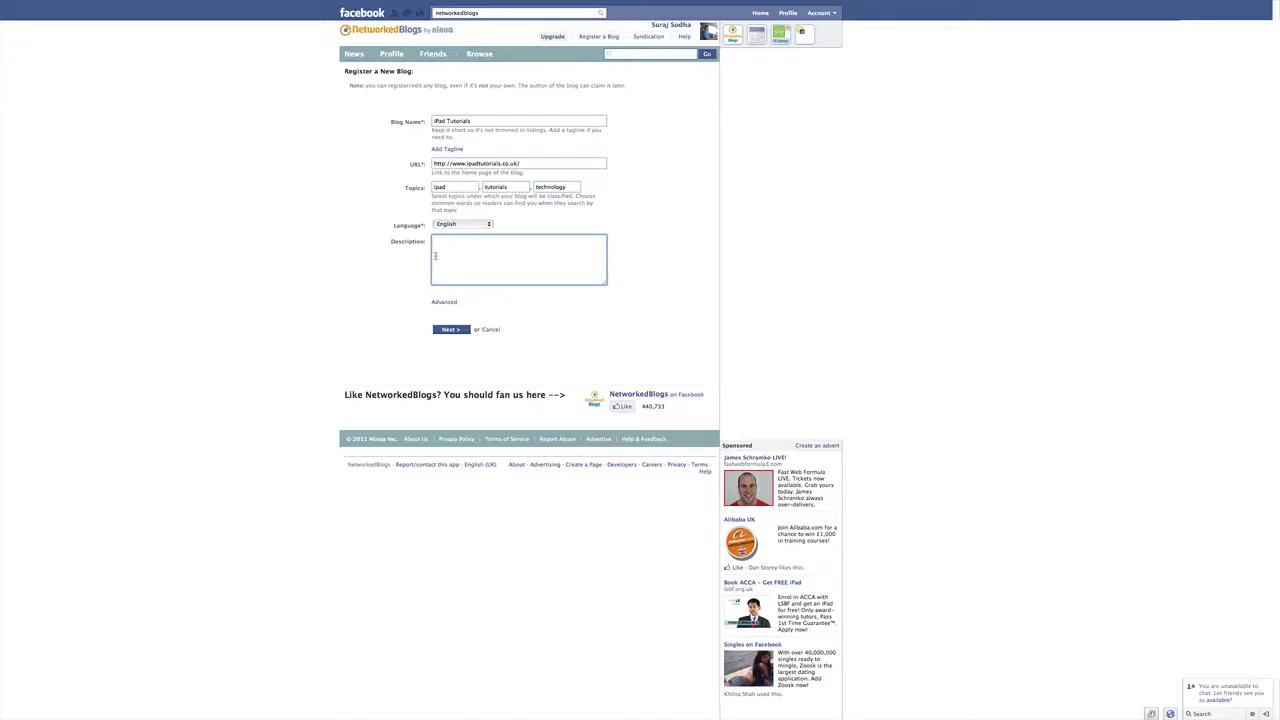
{"action": "type", "text": "My blog about i"}
{"action": "type", "text": "Pads an"}
{"action": "type", "text": "here I show you"}
{"action": "type", "text": " tips and tricks !"}
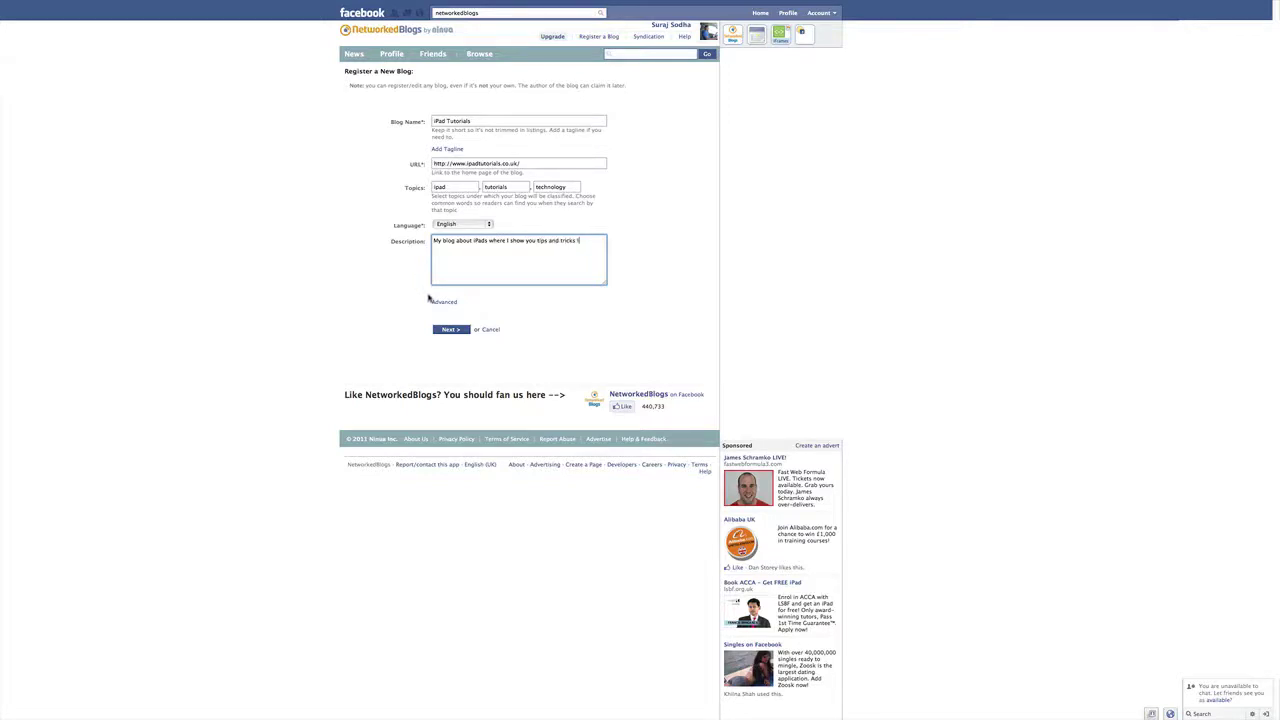
Set the blog short name to ipadtutorials under Advanced and submit the registration
{"action": "left_click", "coordinate": [443, 302]}
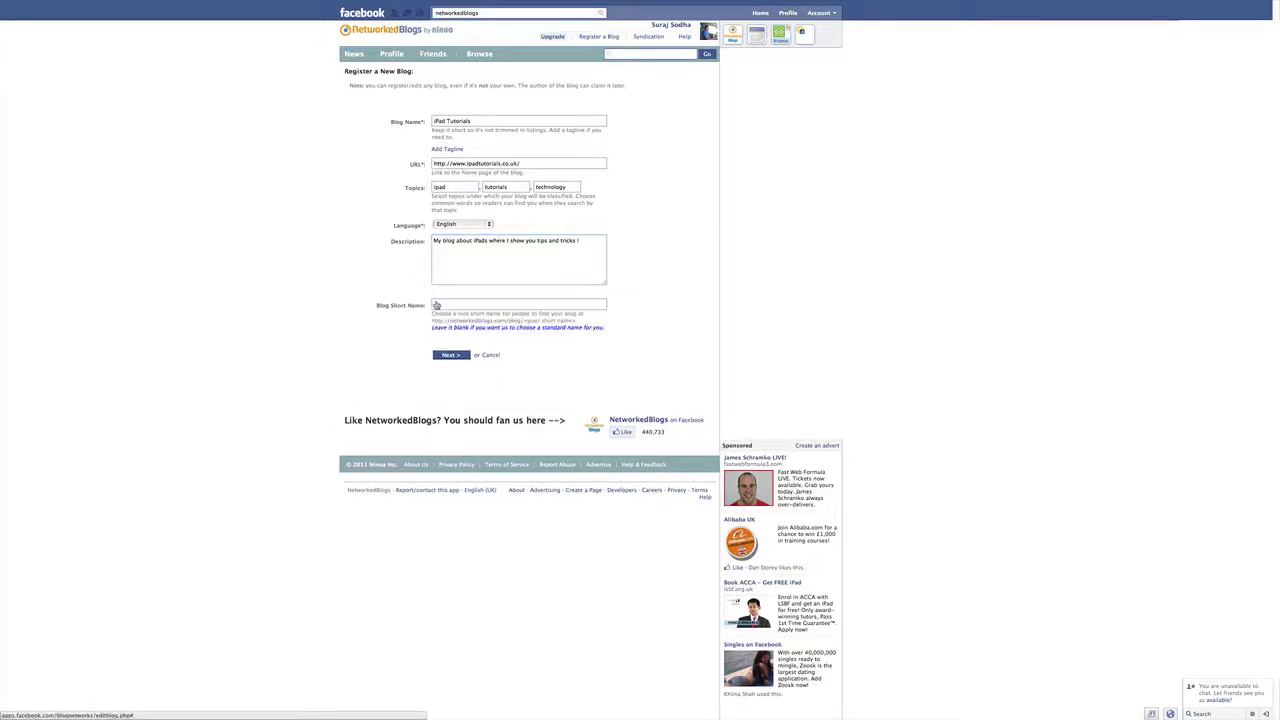
{"action": "left_click", "coordinate": [437, 305]}
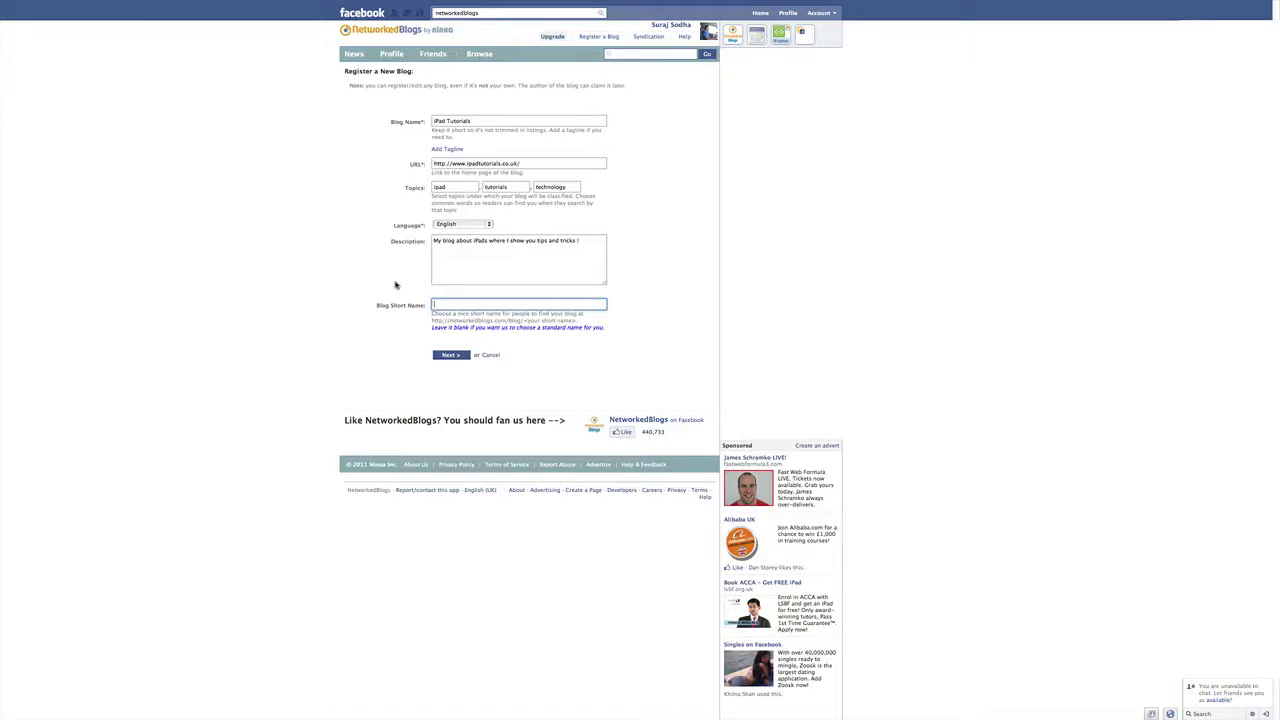
{"action": "type", "text": "ipadtut"}
{"action": "type", "text": "orials"}
{"action": "left_click", "coordinate": [374, 360]}
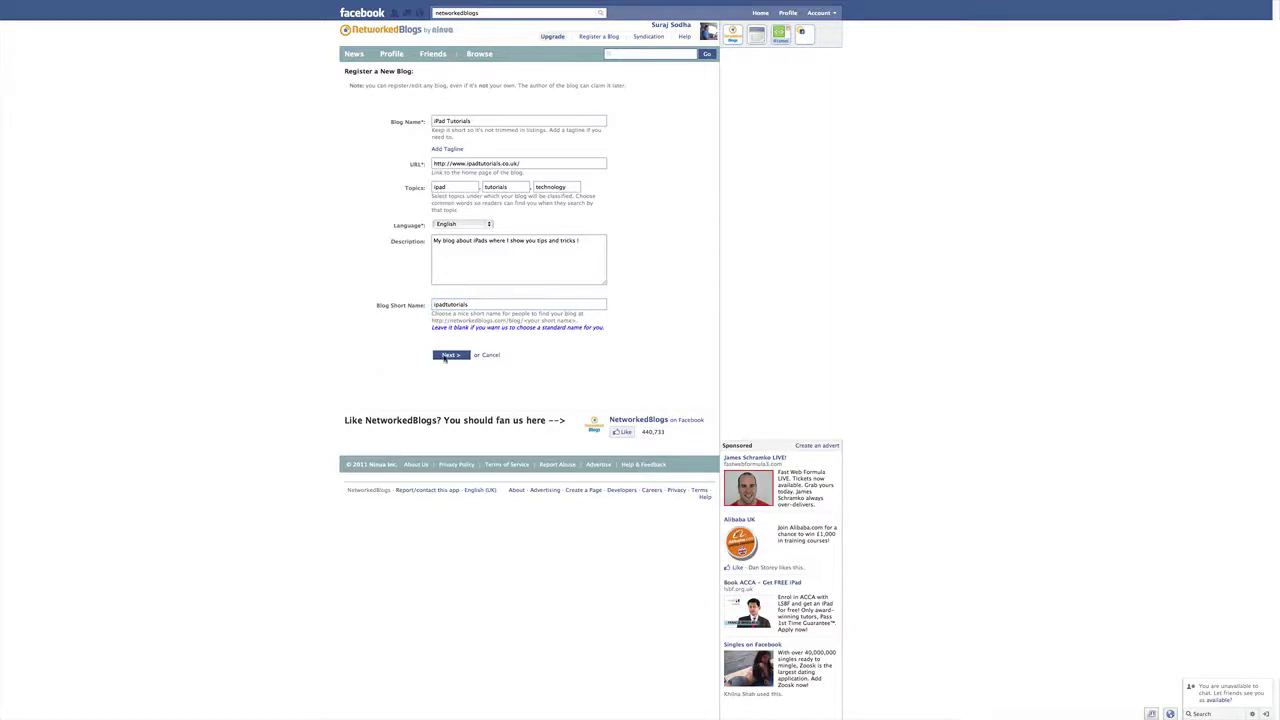
{"action": "left_click", "coordinate": [445, 357]}
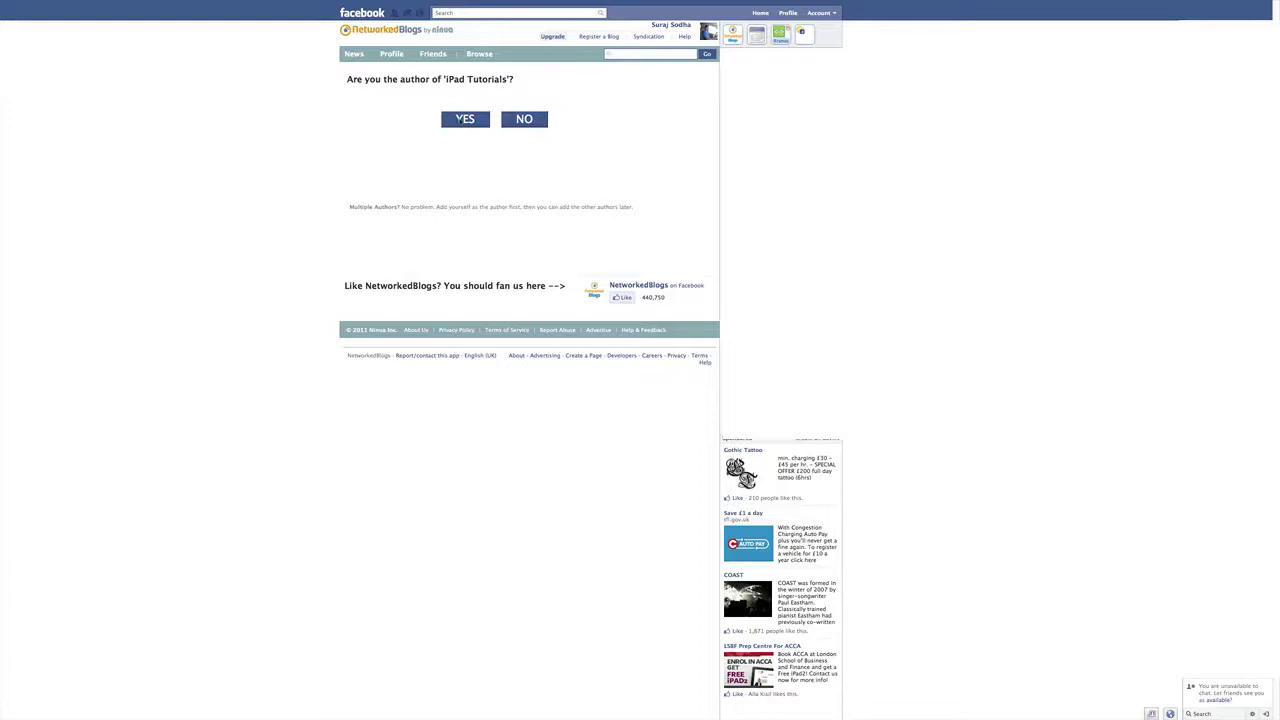
Answer YES to being the author of iPad Tutorials
{"action": "left_click", "coordinate": [459, 119]}
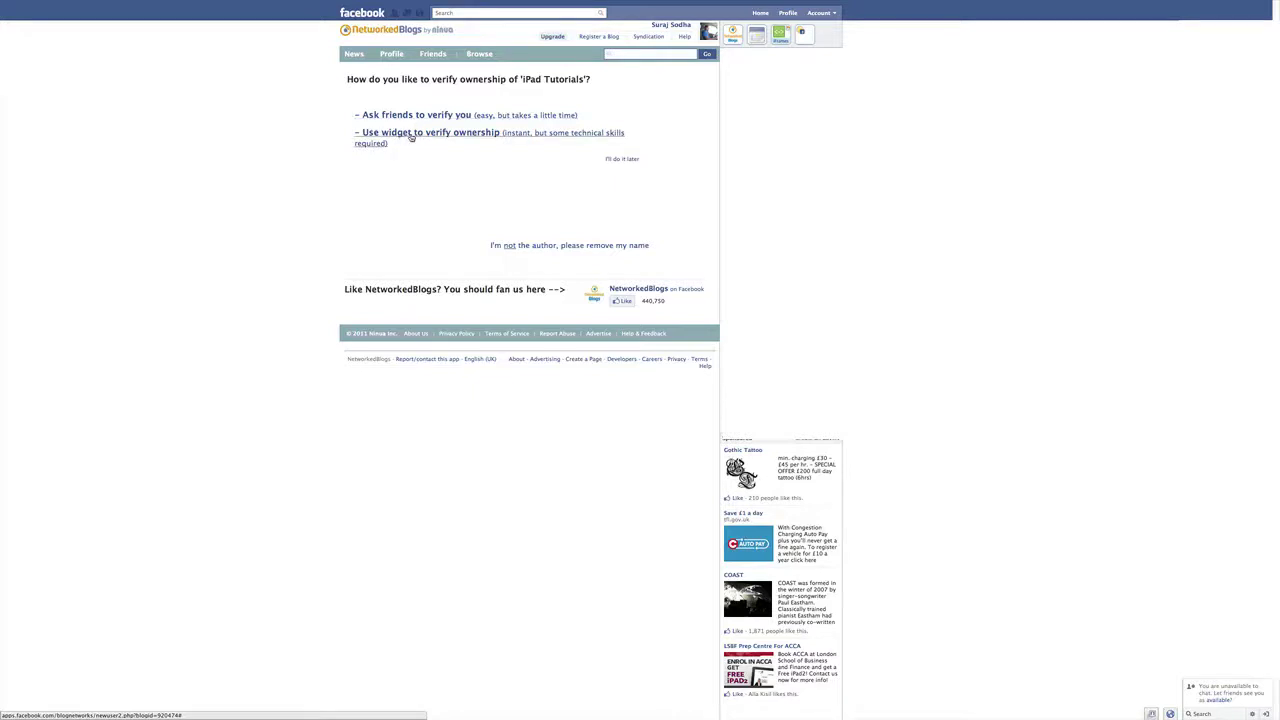
Choose widget verification and copy the full NetworkedBlogs widget code
{"action": "left_click", "coordinate": [422, 136]}
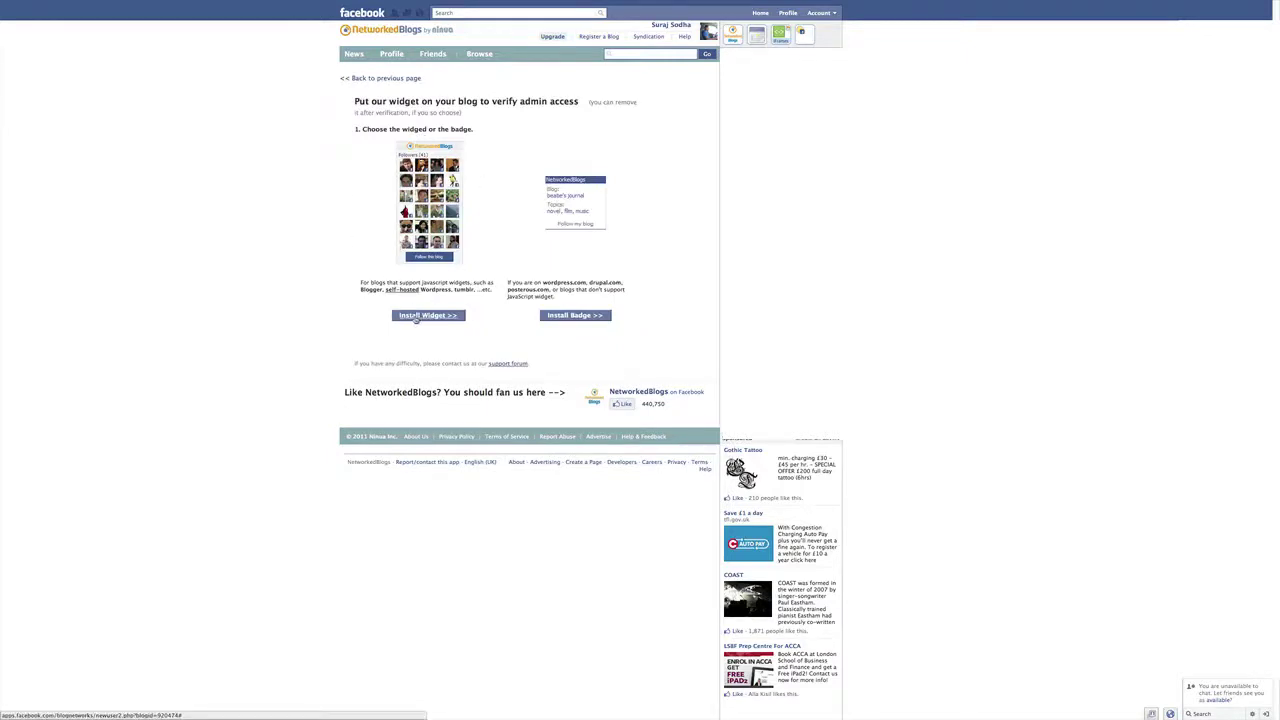
{"action": "left_click", "coordinate": [415, 318]}
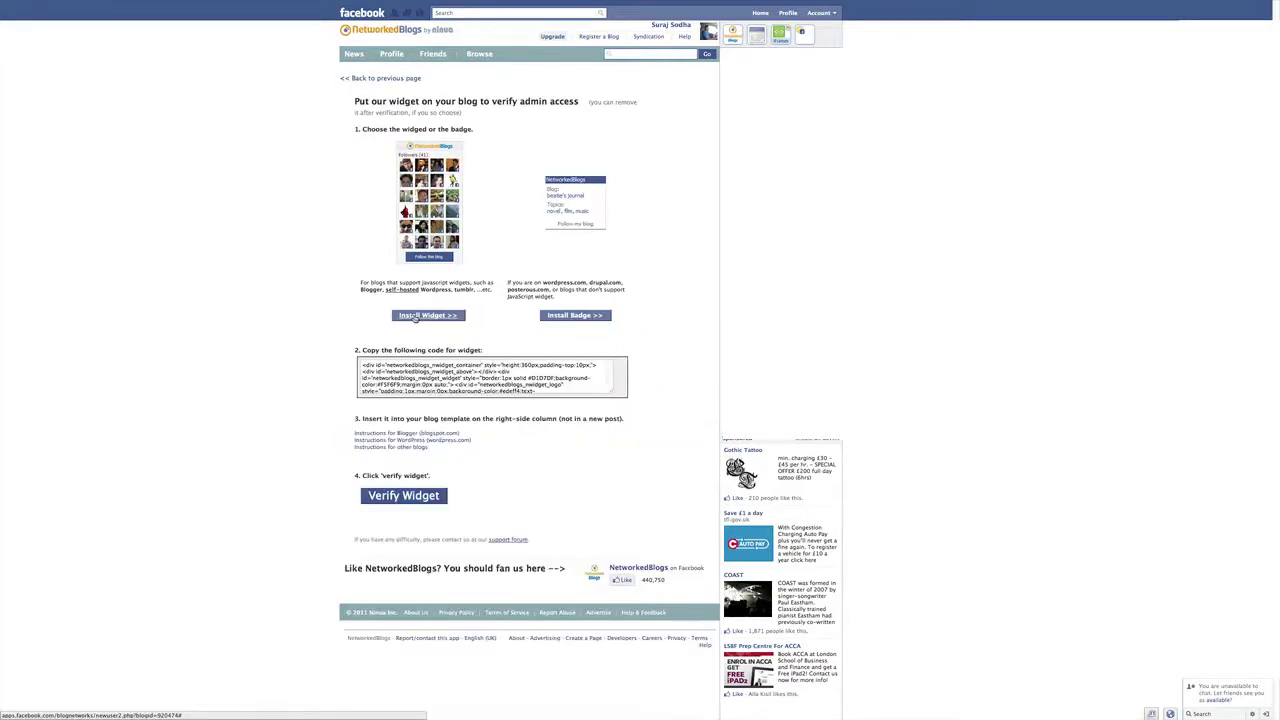
{"action": "left_click", "coordinate": [415, 370]}
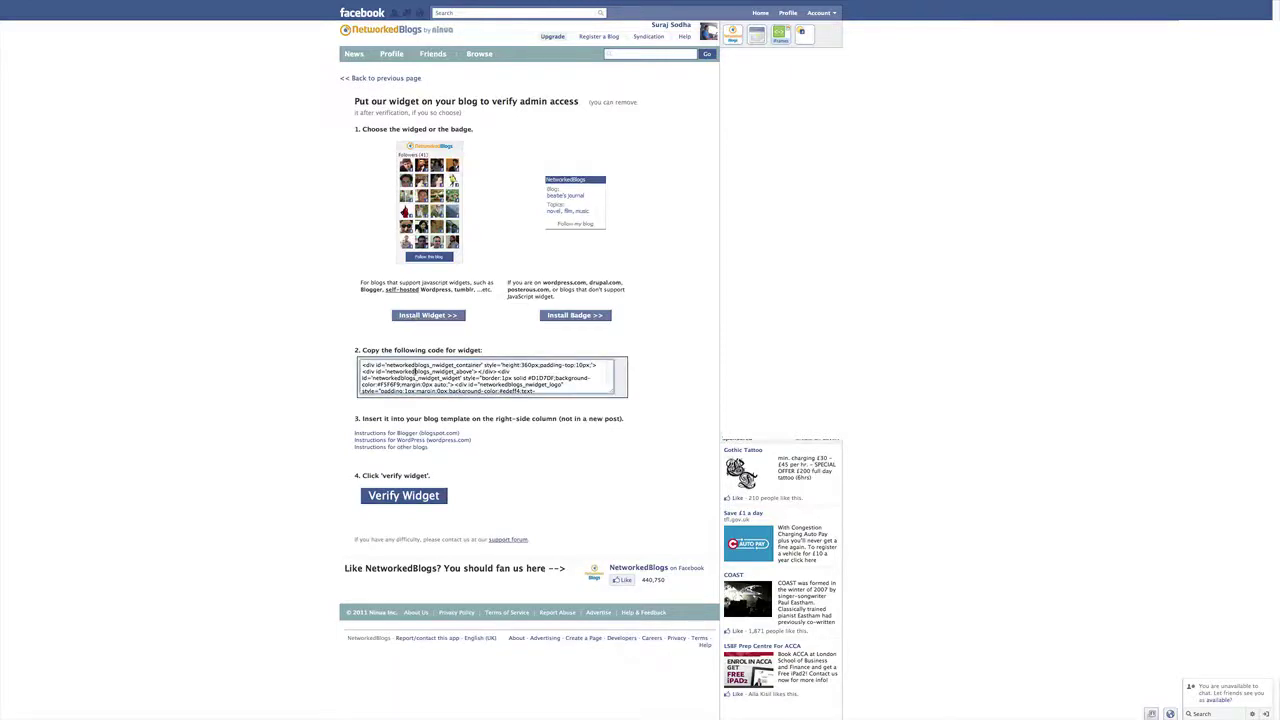
{"action": "key", "text": "super+a"}
{"action": "right_click", "coordinate": [415, 371]}
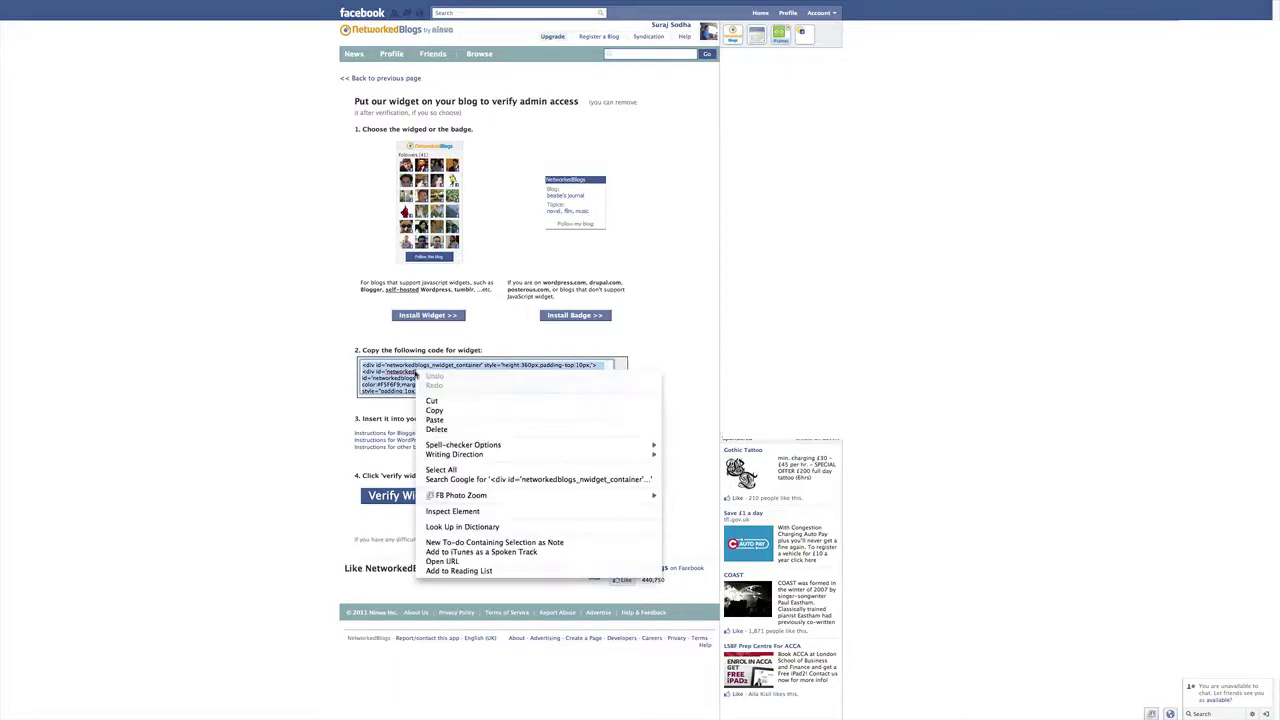
{"action": "left_click", "coordinate": [449, 411]}
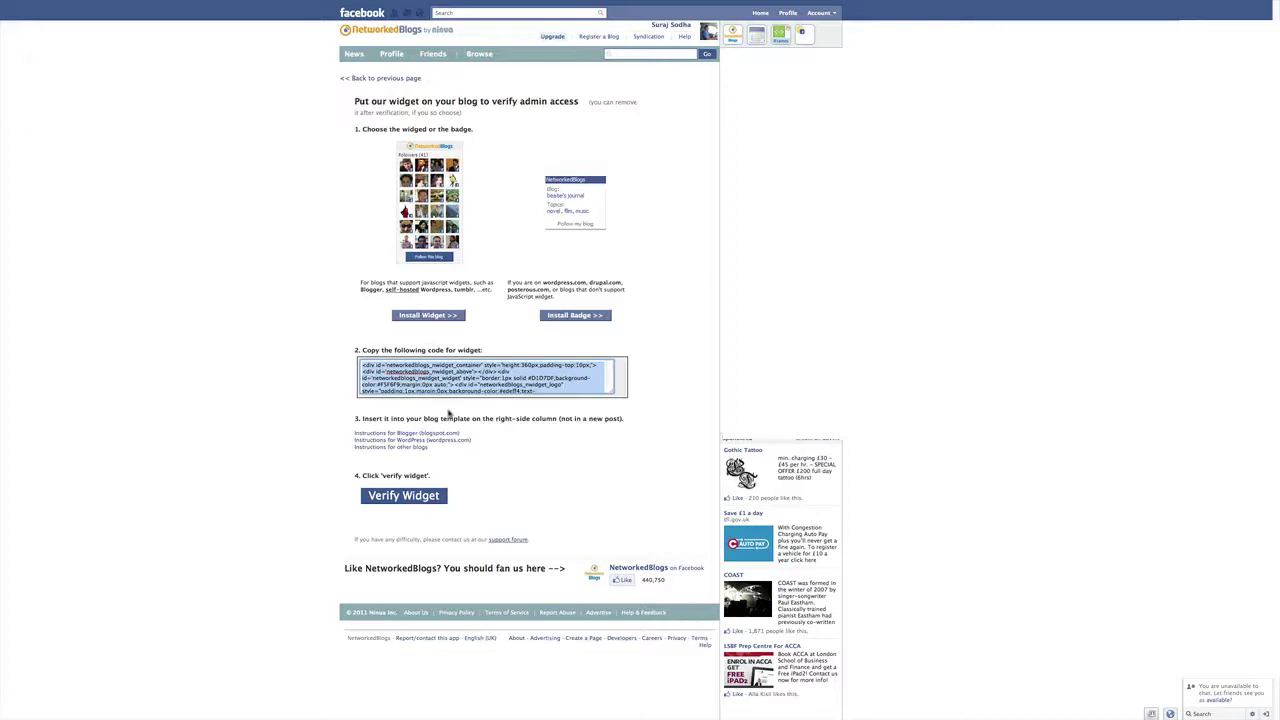
Paste the widget code into a new WordPress sidebar Text widget and reload the blog to show it
{"action": "mouse_move", "coordinate": [640, 2]}
{"action": "left_click", "coordinate": [165, 22]}
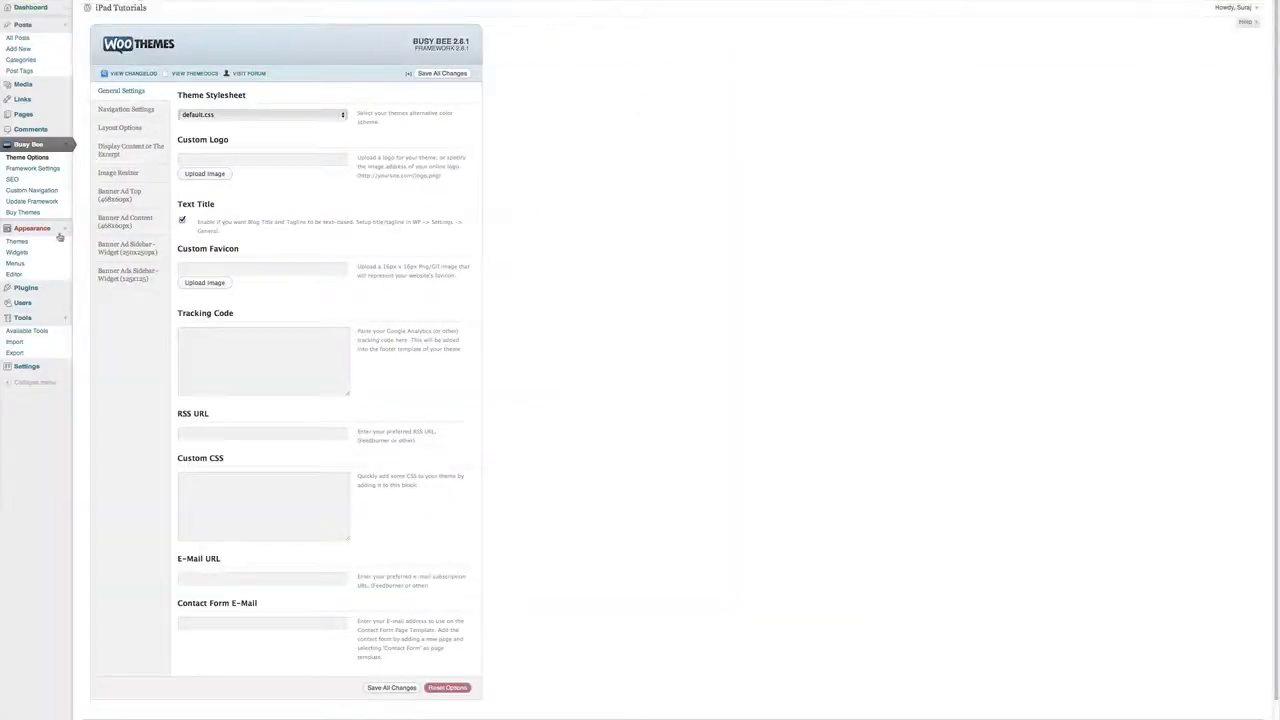
{"action": "left_click", "coordinate": [47, 252]}
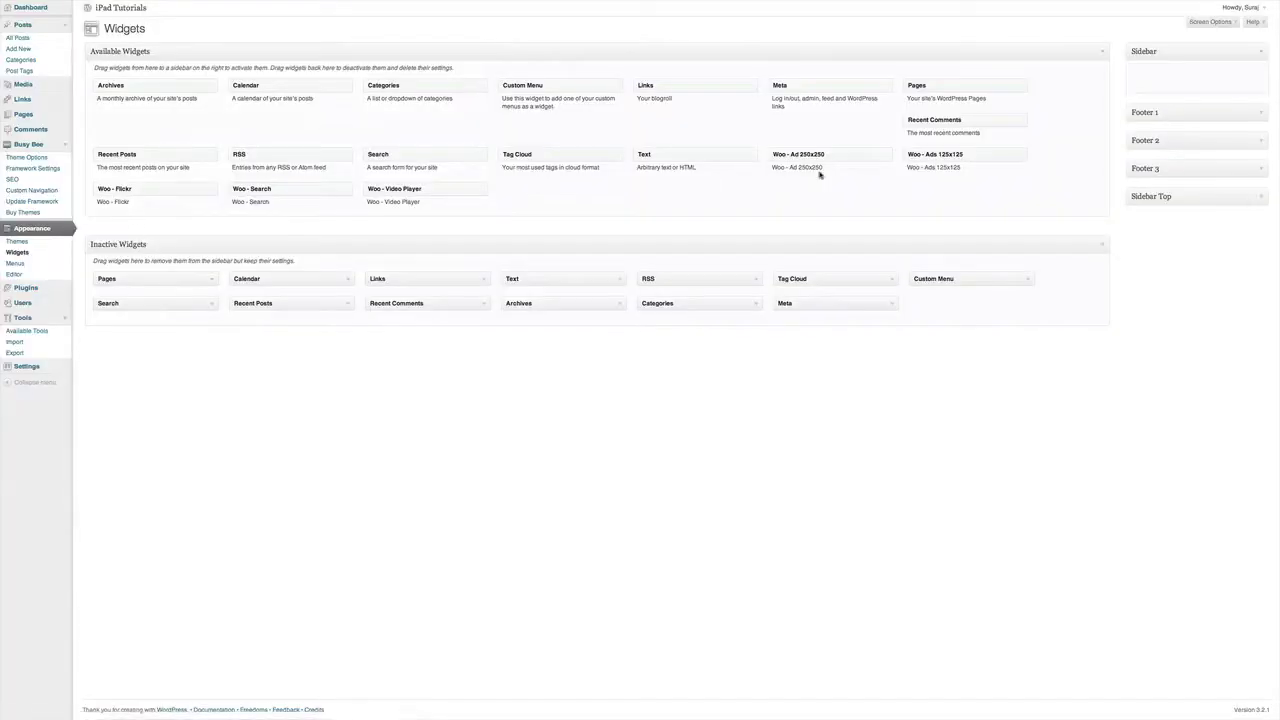
{"action": "left_click_drag", "start_coordinate": [640, 155], "coordinate": [1137, 76]}
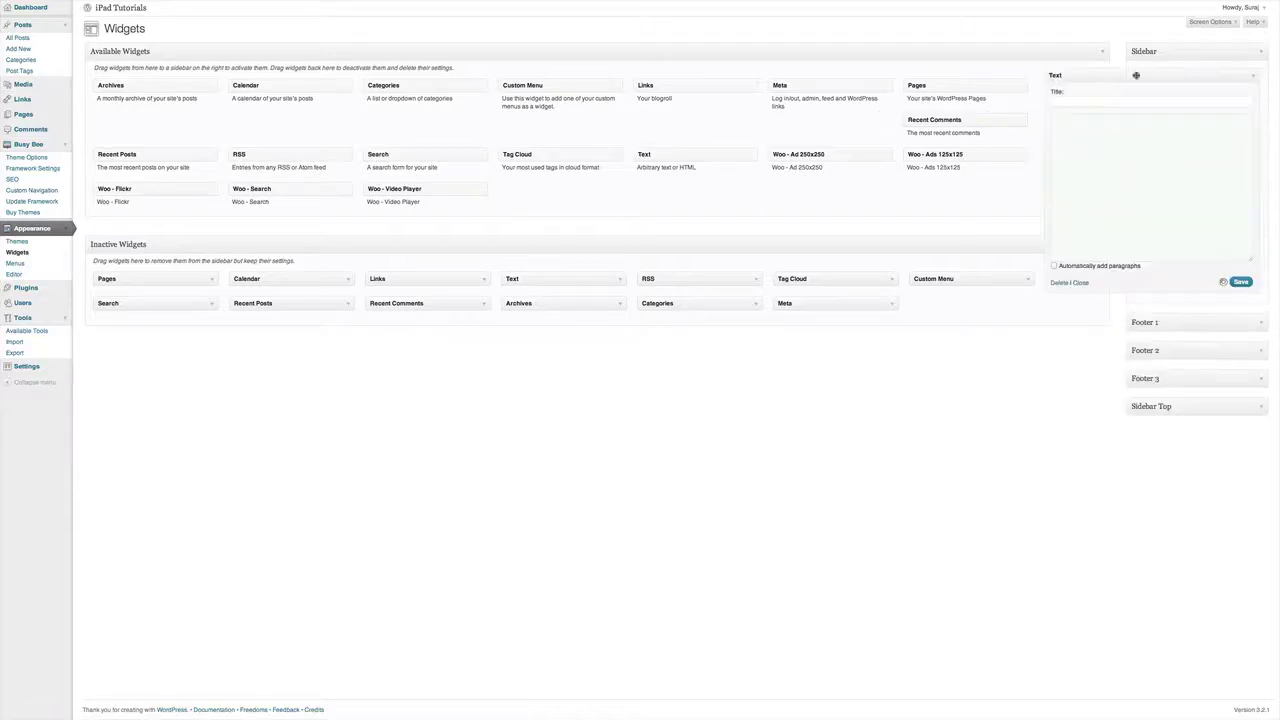
{"action": "left_click", "coordinate": [1126, 131]}
{"action": "key", "text": "ctrl+v"}
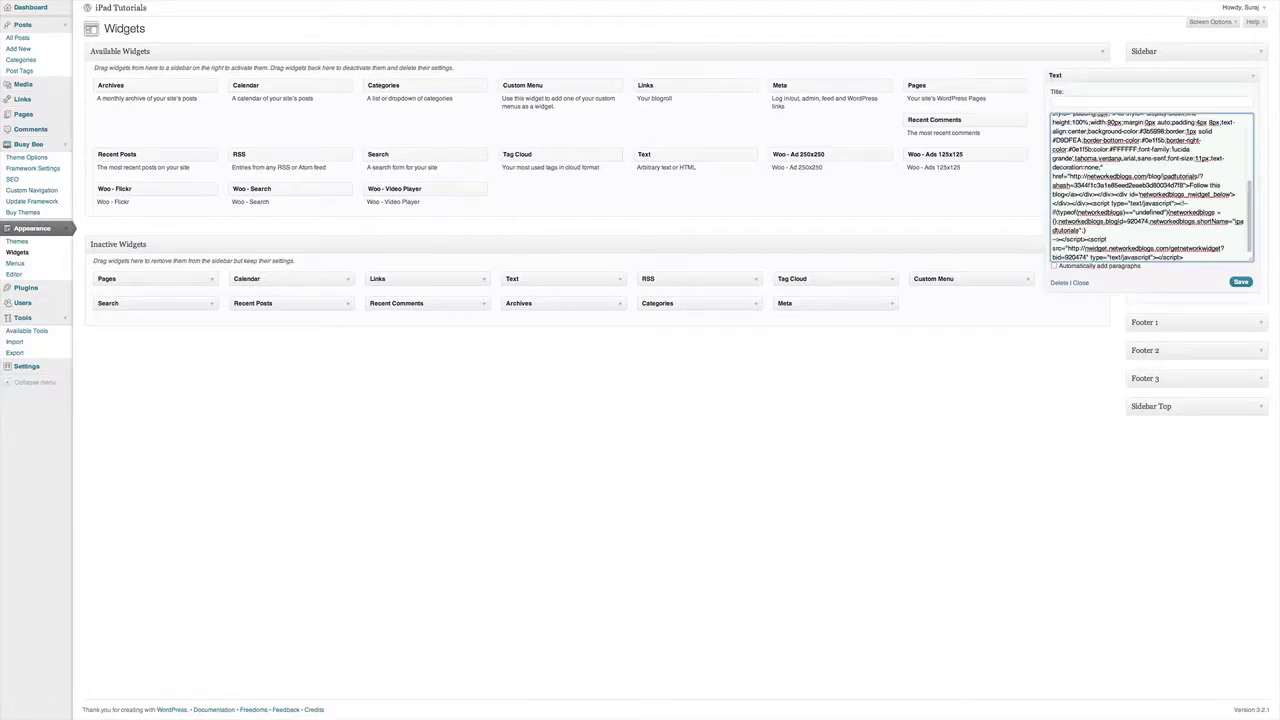
{"action": "left_click", "coordinate": [1241, 282]}
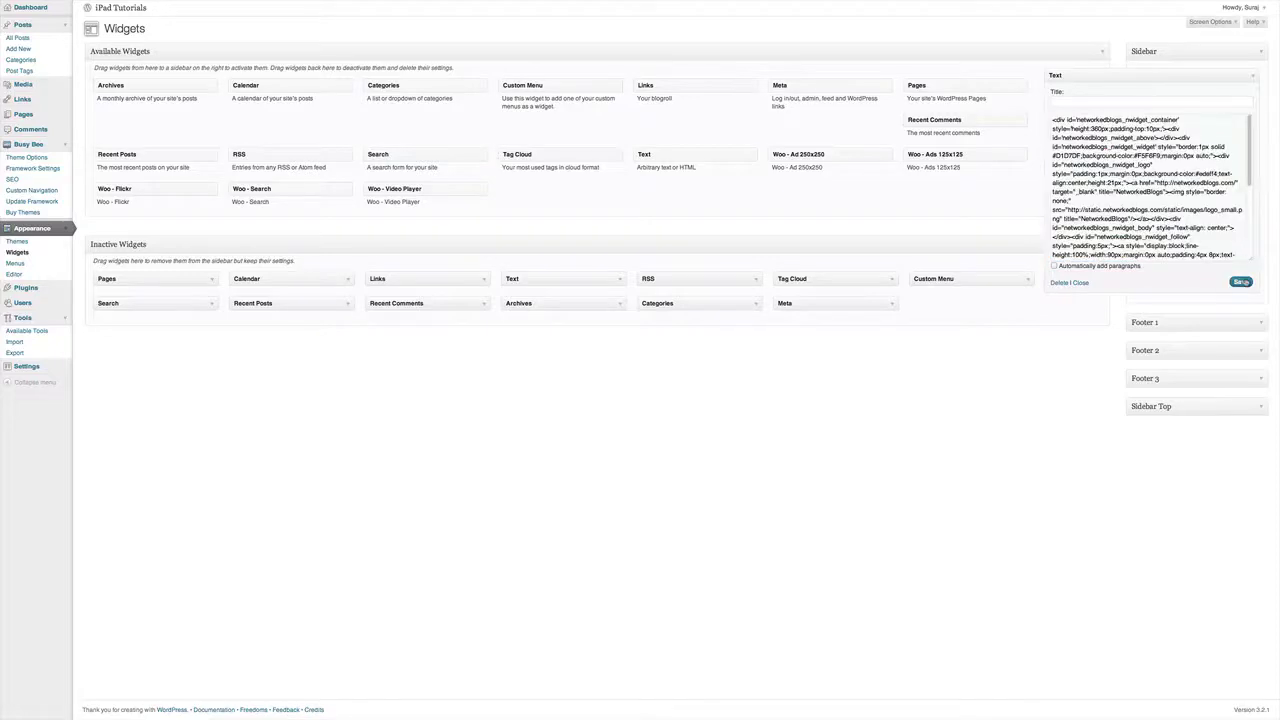
{"action": "left_click", "coordinate": [1256, 80]}
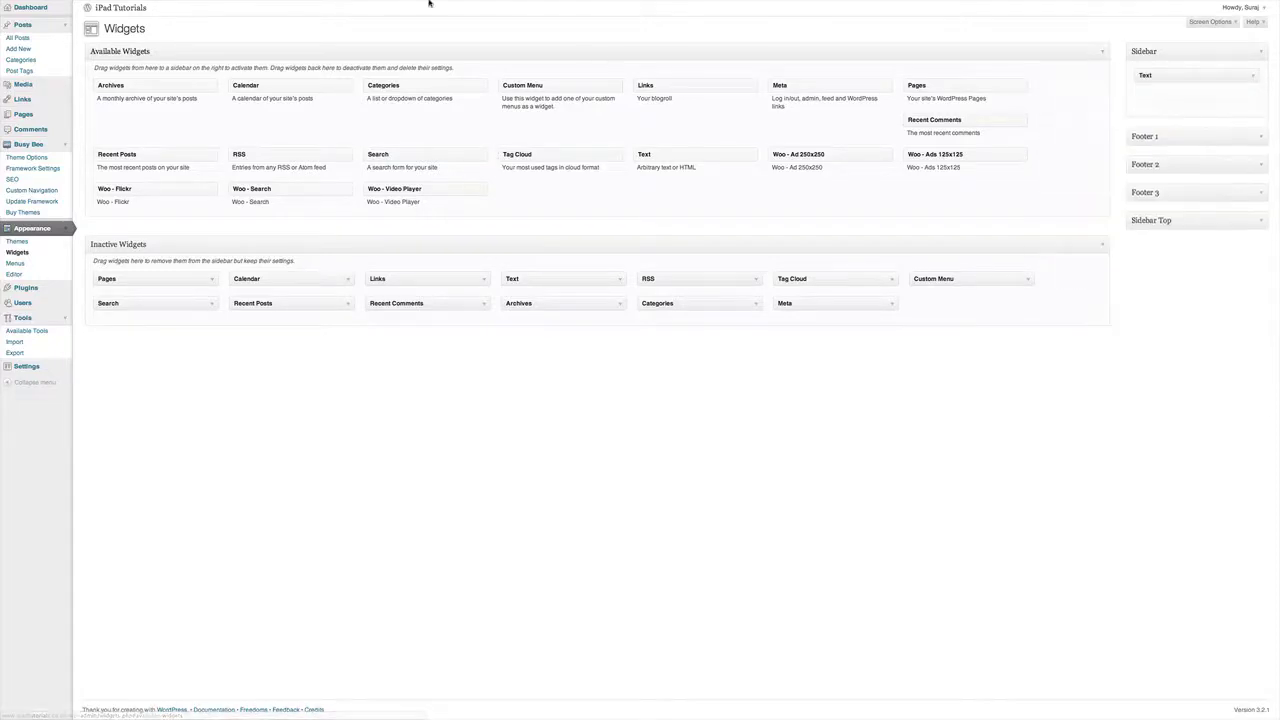
{"action": "left_click", "coordinate": [246, 22]}
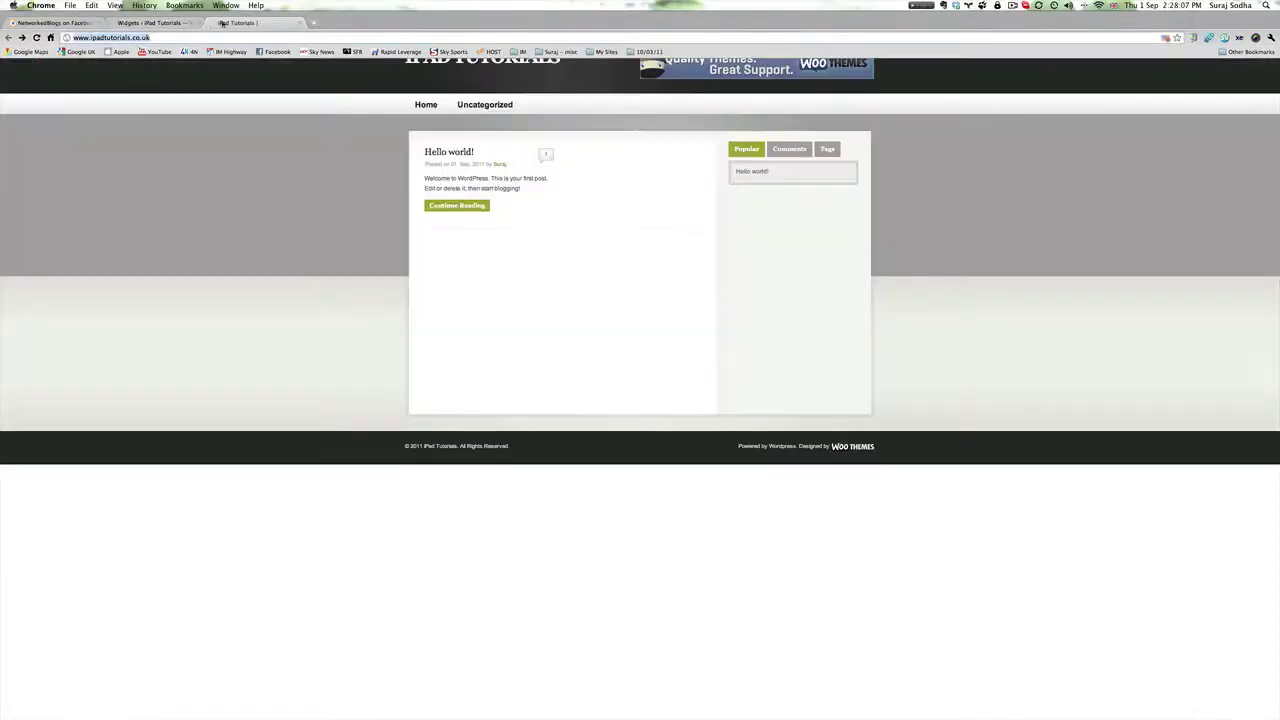
{"action": "left_click", "coordinate": [36, 37]}
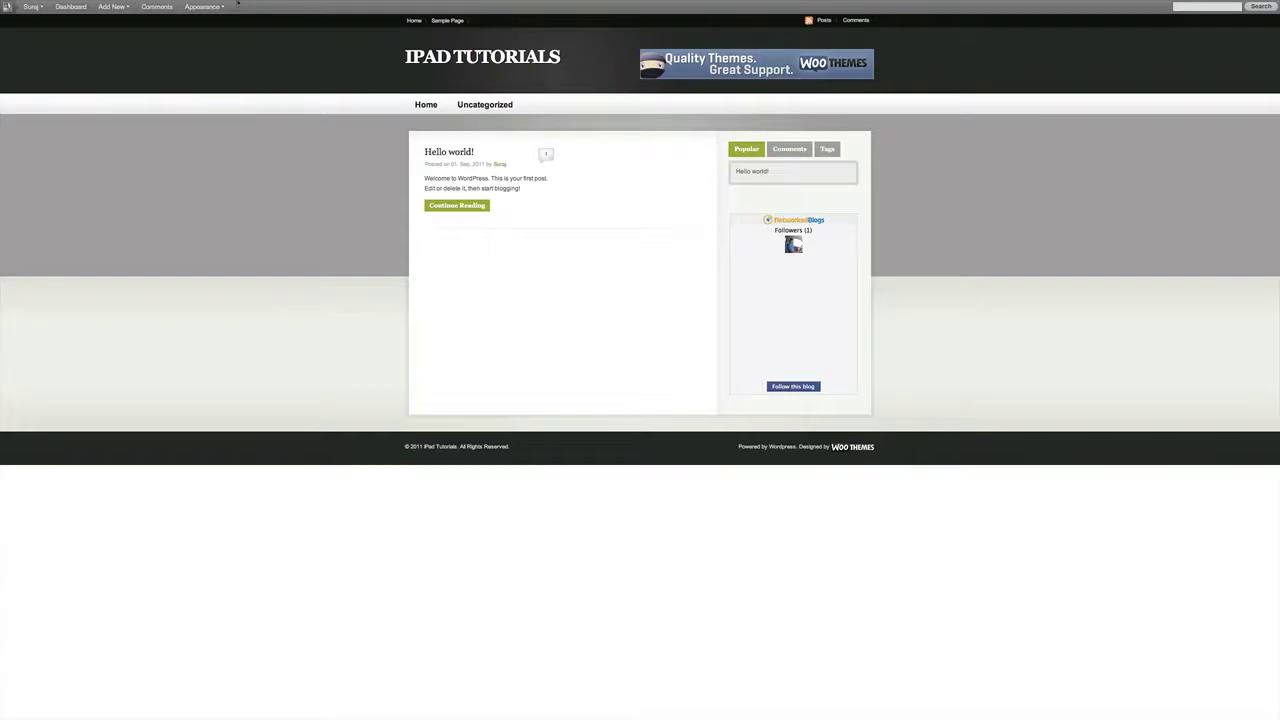
Run Verify Widget in NetworkedBlogs until the iPad Tutorials blog page appears
{"action": "left_click", "coordinate": [57, 22]}
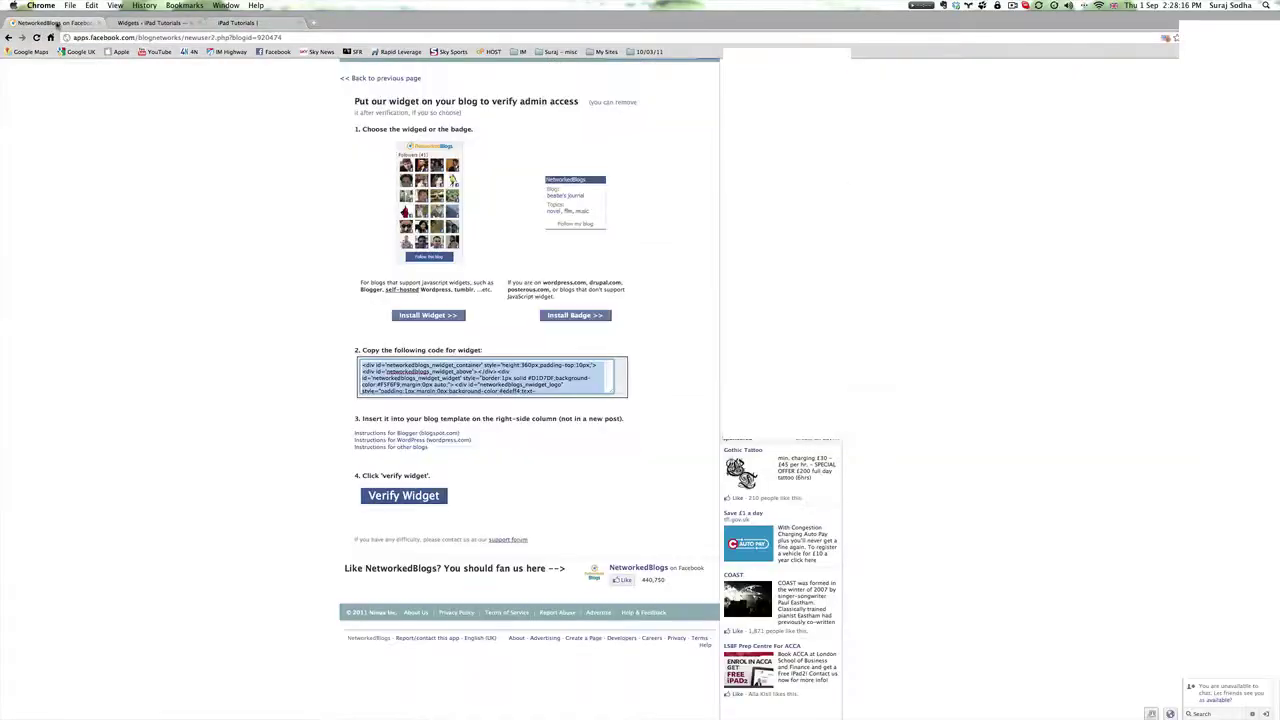
{"action": "left_click", "coordinate": [384, 499]}
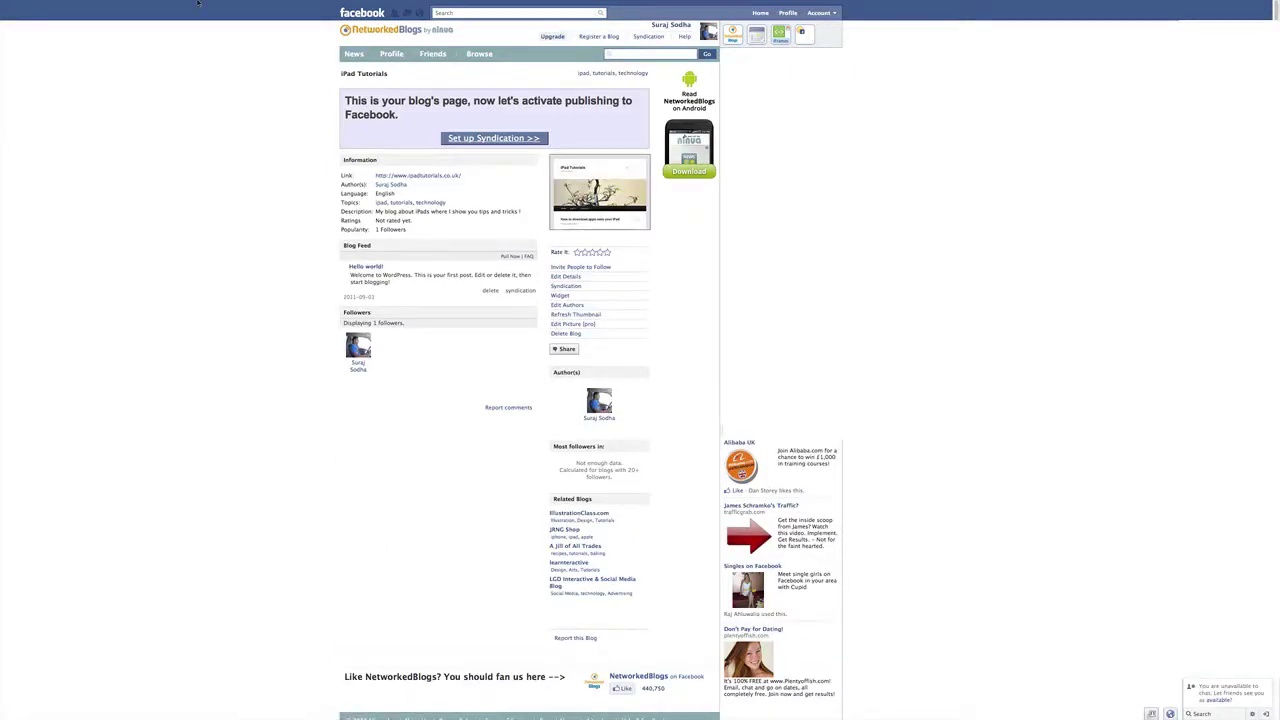
{"action": "left_click", "coordinate": [161, 21]}
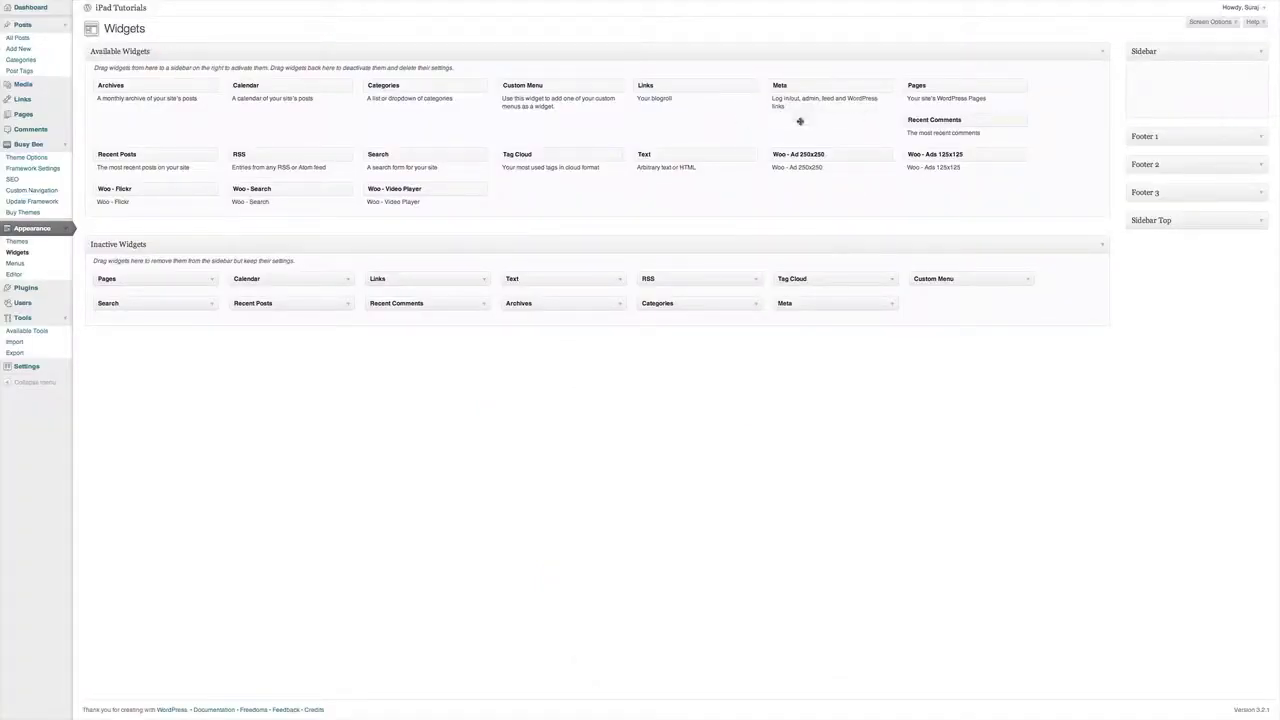
Drag the Text widget out of the WordPress sidebar and reload the blog to confirm it's gone
{"action": "left_click_drag", "start_coordinate": [1145, 75], "coordinate": [726, 91]}
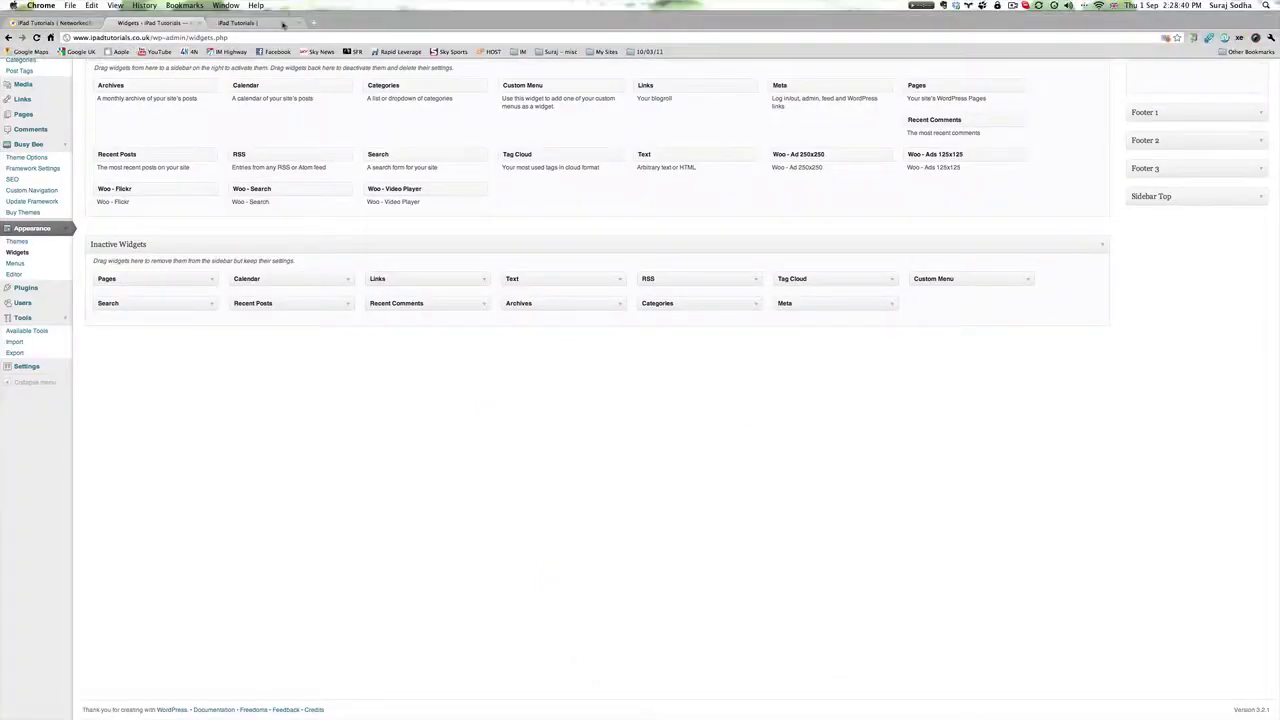
{"action": "left_click", "coordinate": [284, 22]}
{"action": "left_click", "coordinate": [36, 37]}
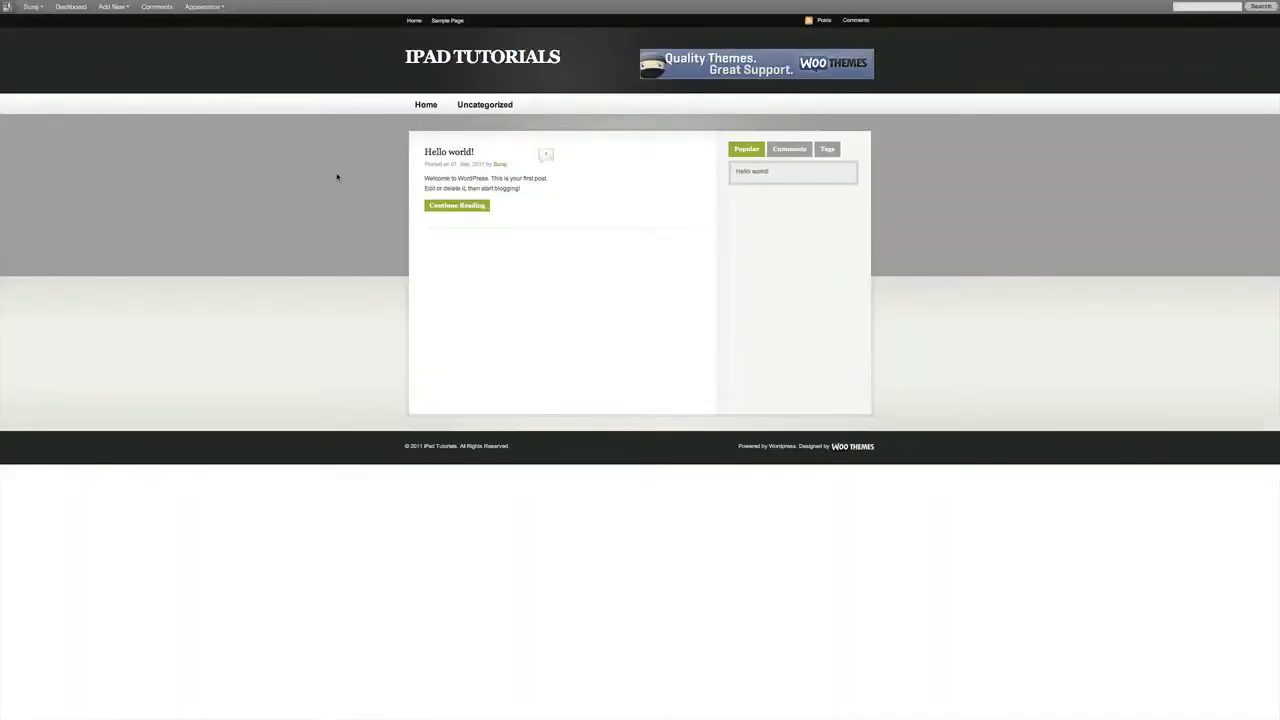
{"action": "mouse_move", "coordinate": [80, 2]}
{"action": "left_click", "coordinate": [78, 22]}
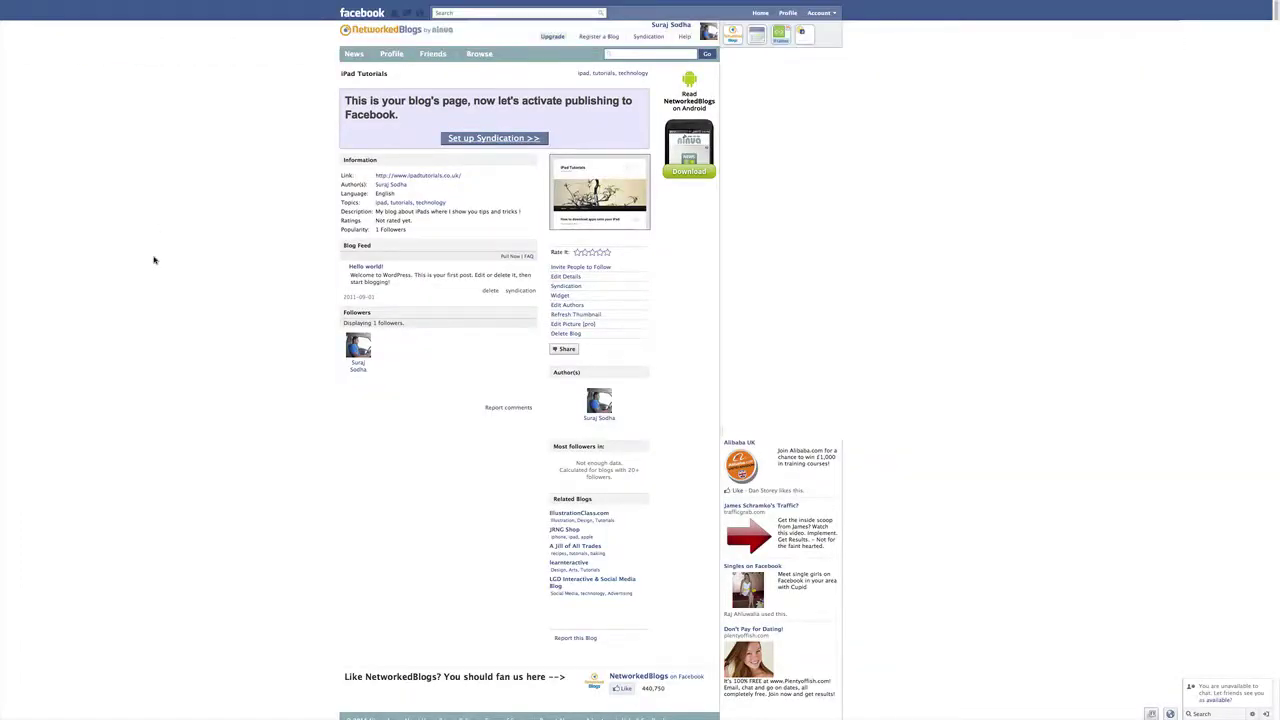
Mute the sound and start Set up Syndication for iPad Tutorials
{"action": "key", "text": "XF86AudioMute"}
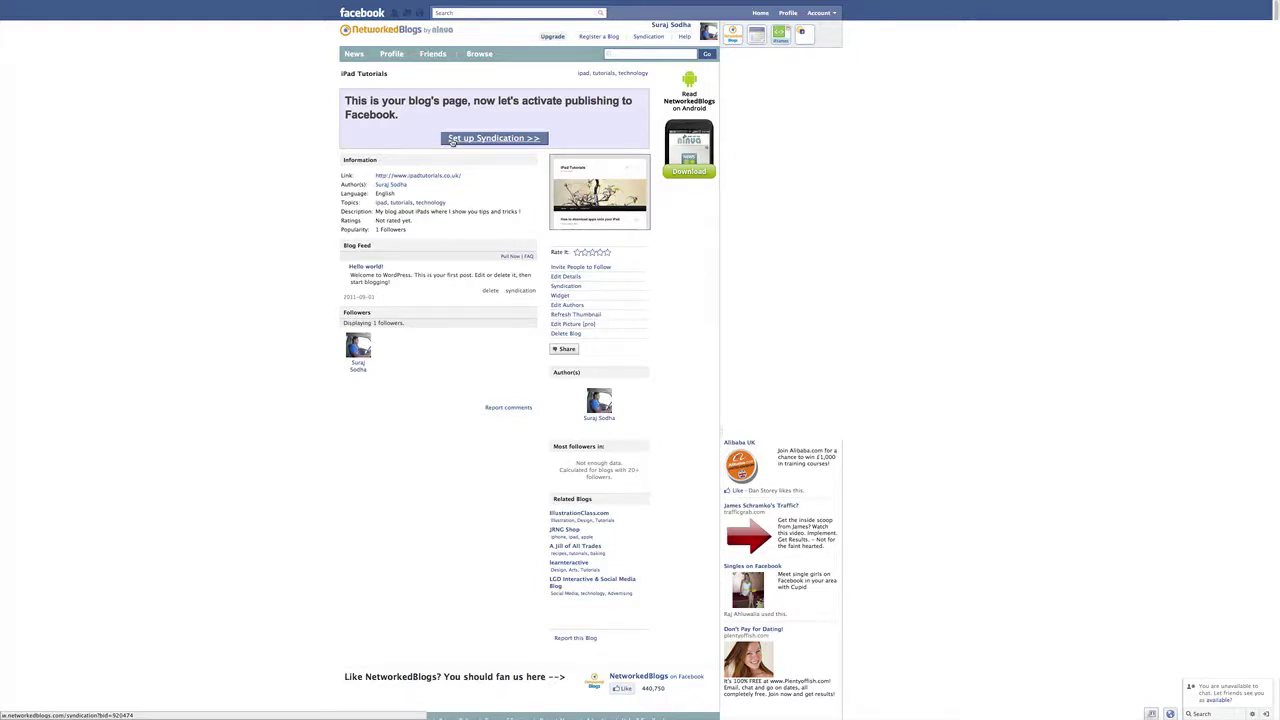
{"action": "left_click", "coordinate": [452, 141]}
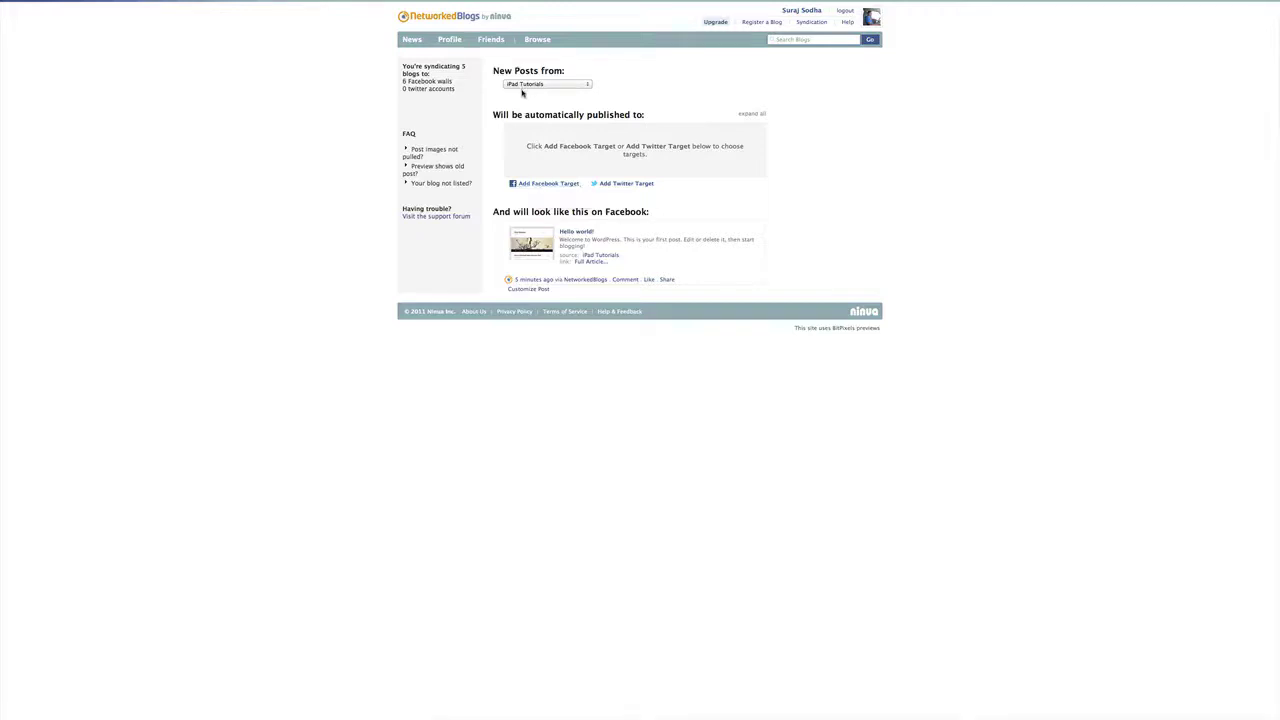
Add the Win an iPad 2 fan page as a Facebook publishing target
{"action": "left_click", "coordinate": [541, 184]}
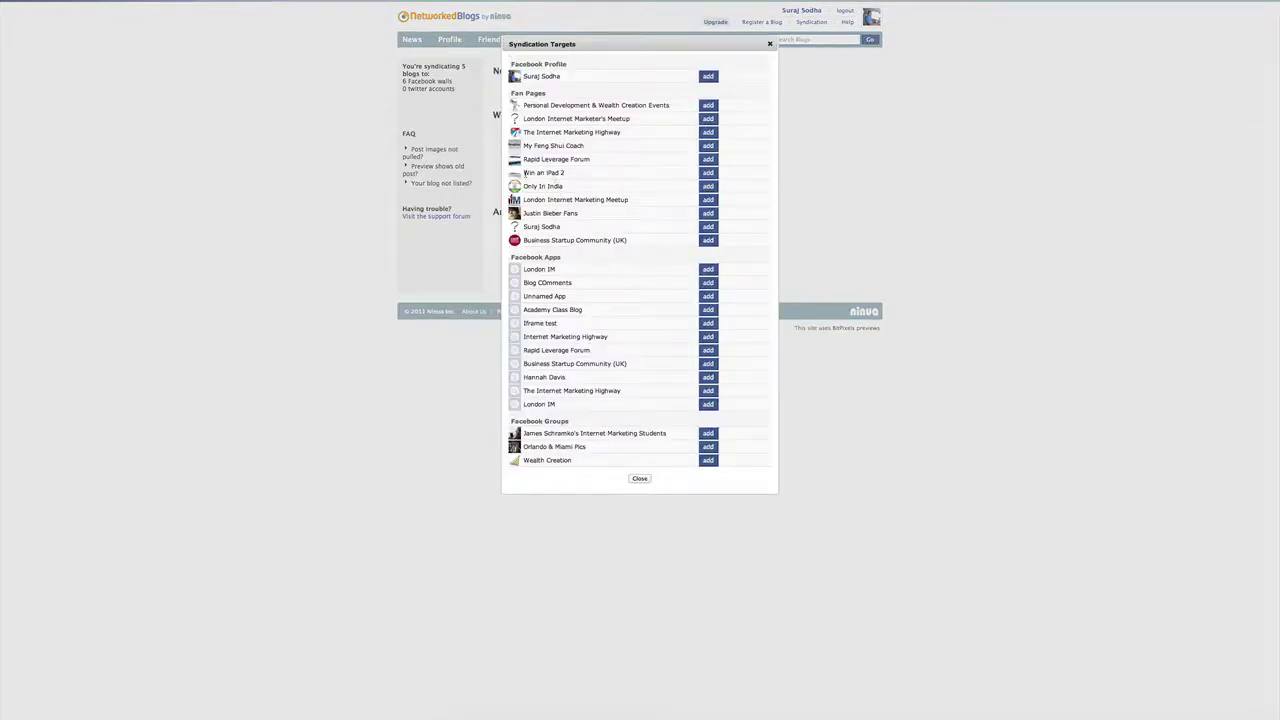
{"action": "right_click", "coordinate": [523, 172]}
{"action": "key", "text": "Escape"}
{"action": "left_click", "coordinate": [708, 173]}
{"action": "left_click", "coordinate": [636, 479]}
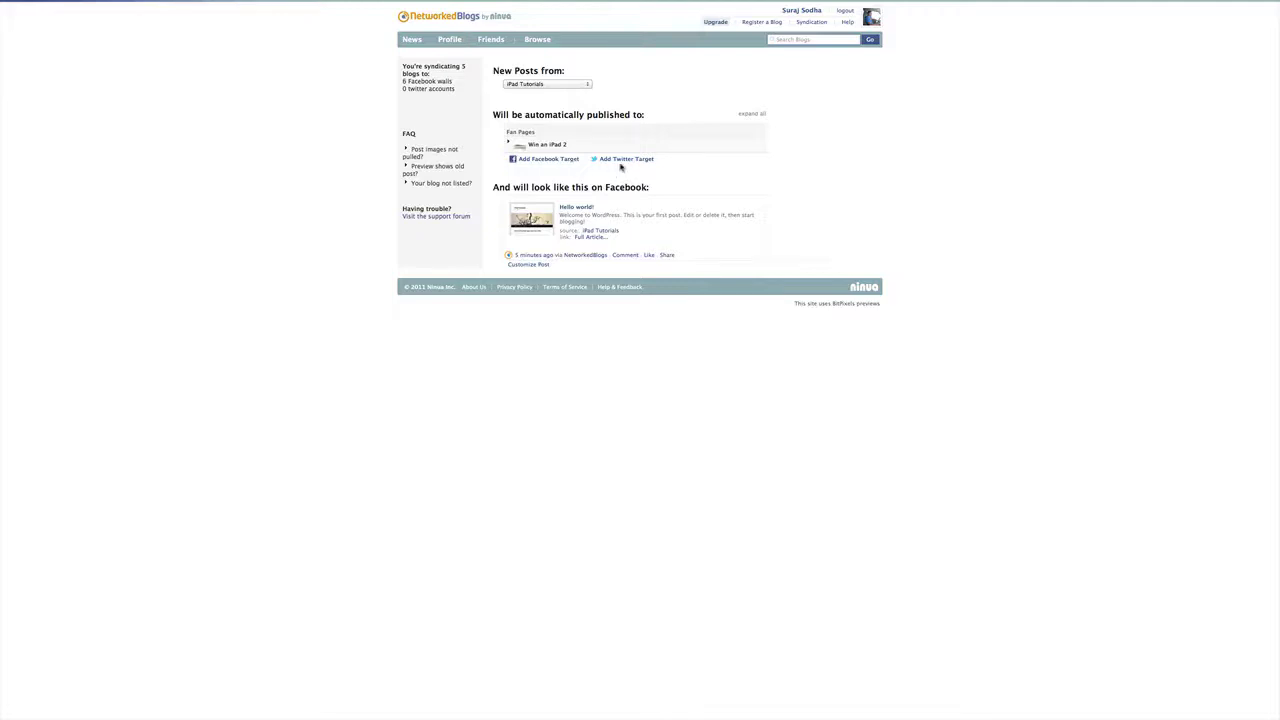
{"action": "left_click", "coordinate": [621, 160]}
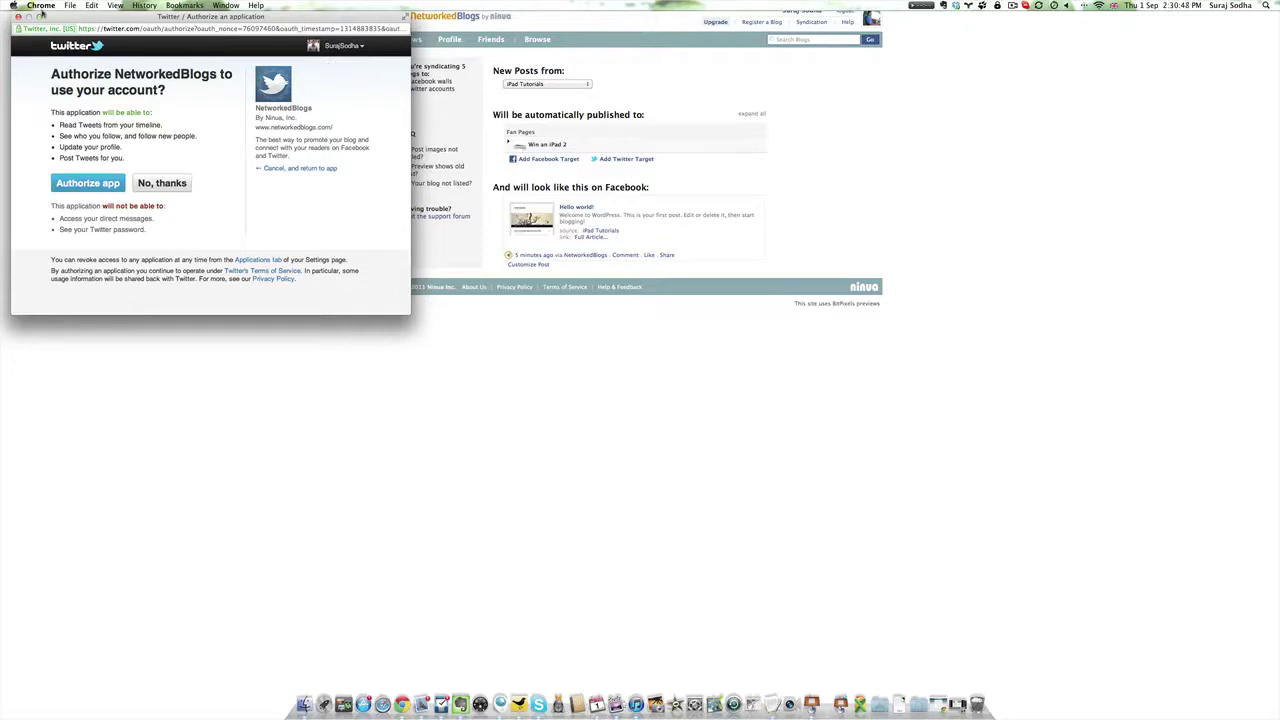
{"action": "left_click", "coordinate": [17, 17]}
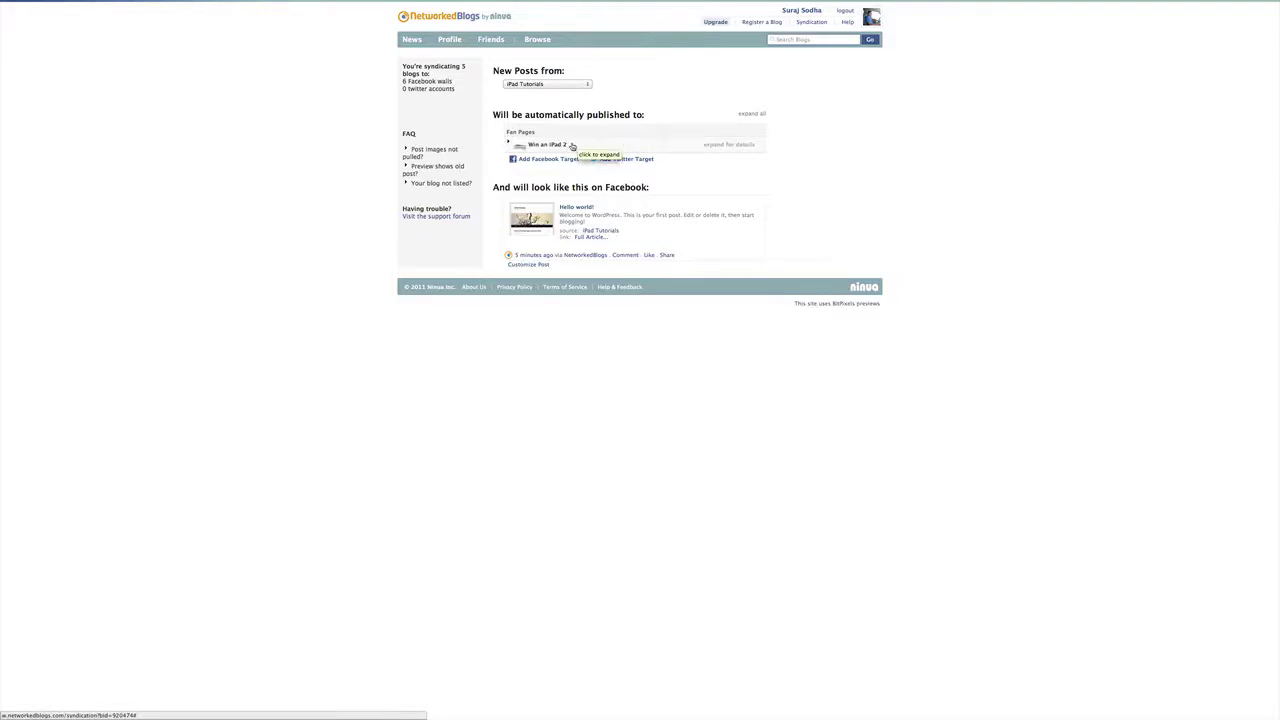
Publish a test post to the Win an iPad 2 target and view it on Facebook
{"action": "left_click", "coordinate": [717, 147]}
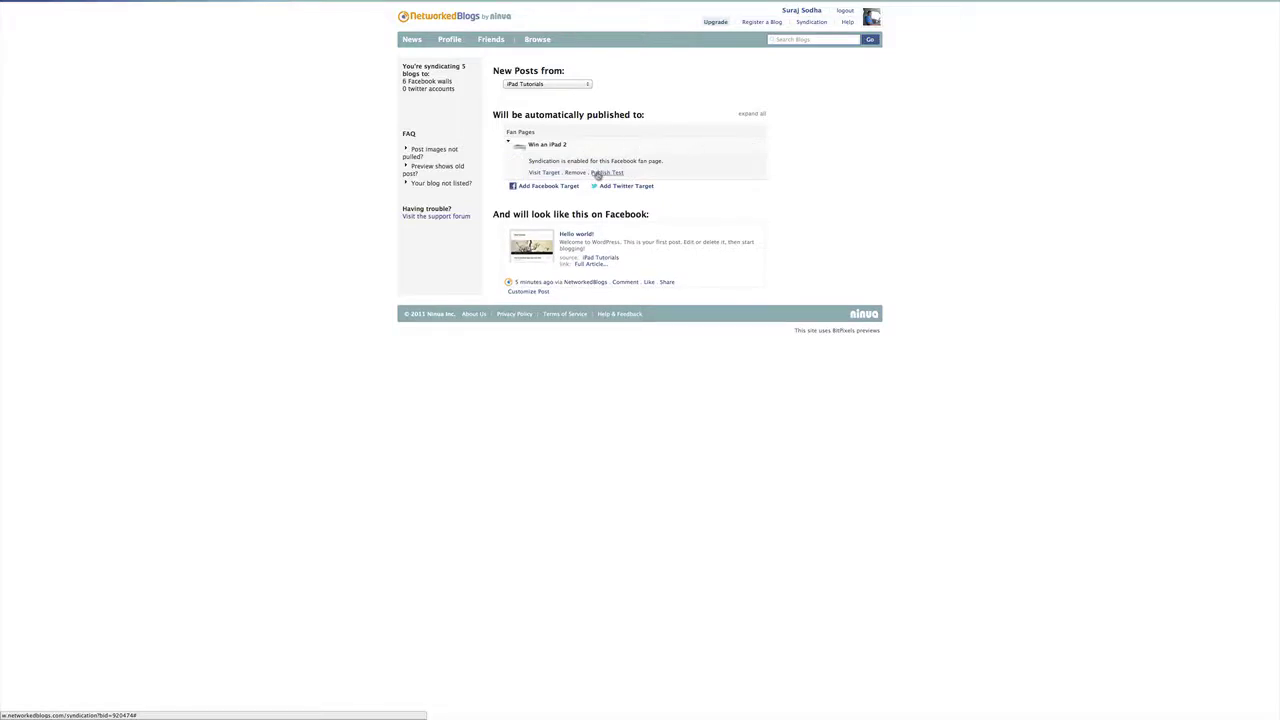
{"action": "left_click", "coordinate": [598, 174]}
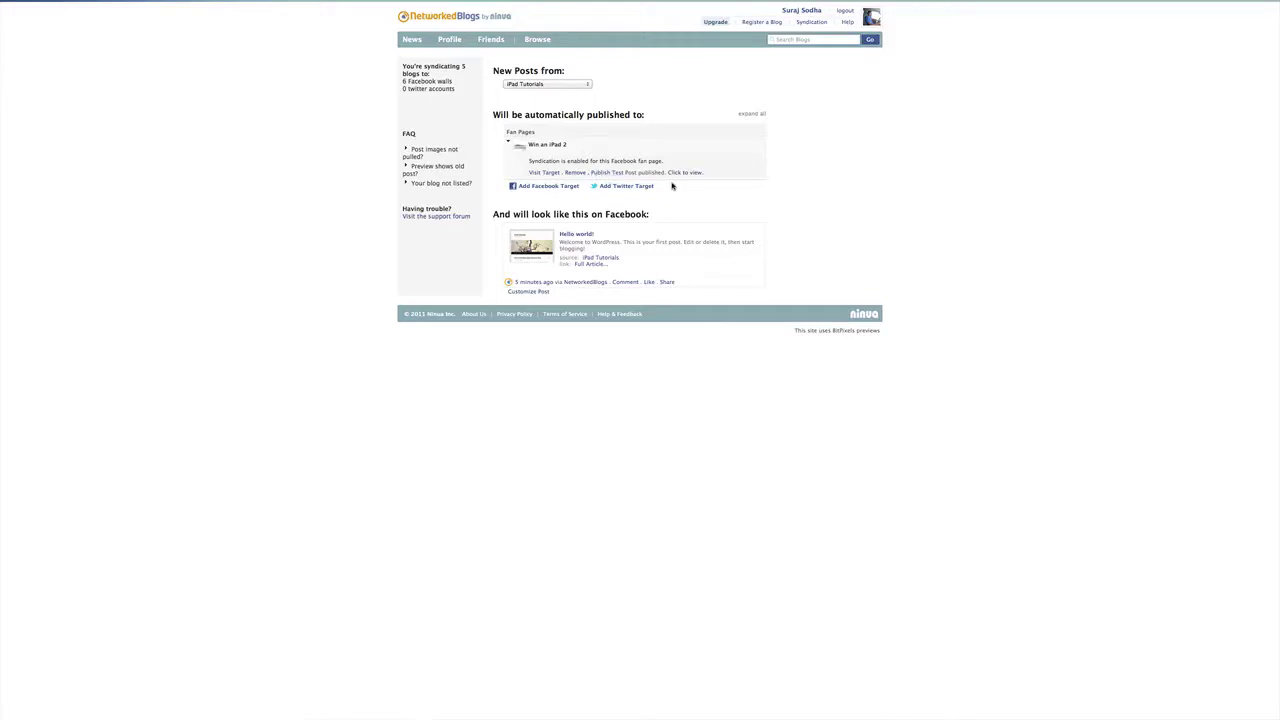
{"action": "left_click", "coordinate": [674, 173]}
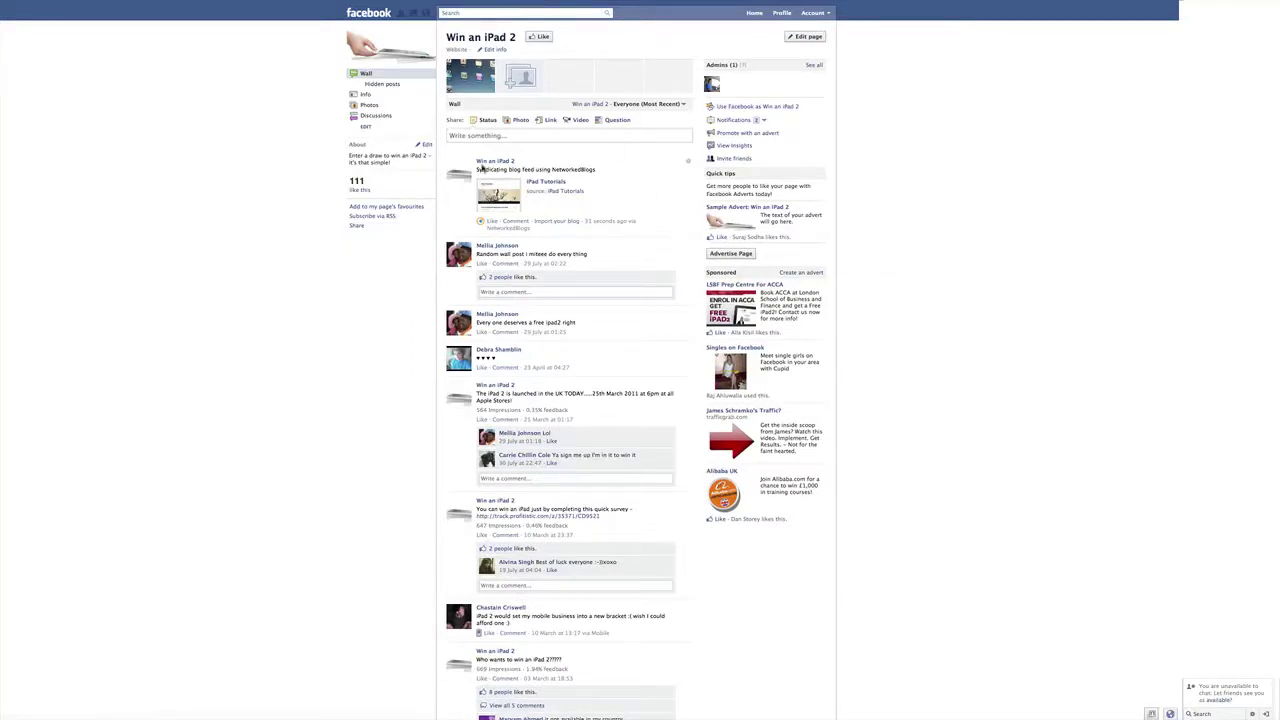
Delete the NetworkedBlogs test post from the Win an iPad 2 wall, then return to the Syndication settings
{"action": "mouse_move", "coordinate": [534, 211]}
{"action": "left_click", "coordinate": [690, 160]}
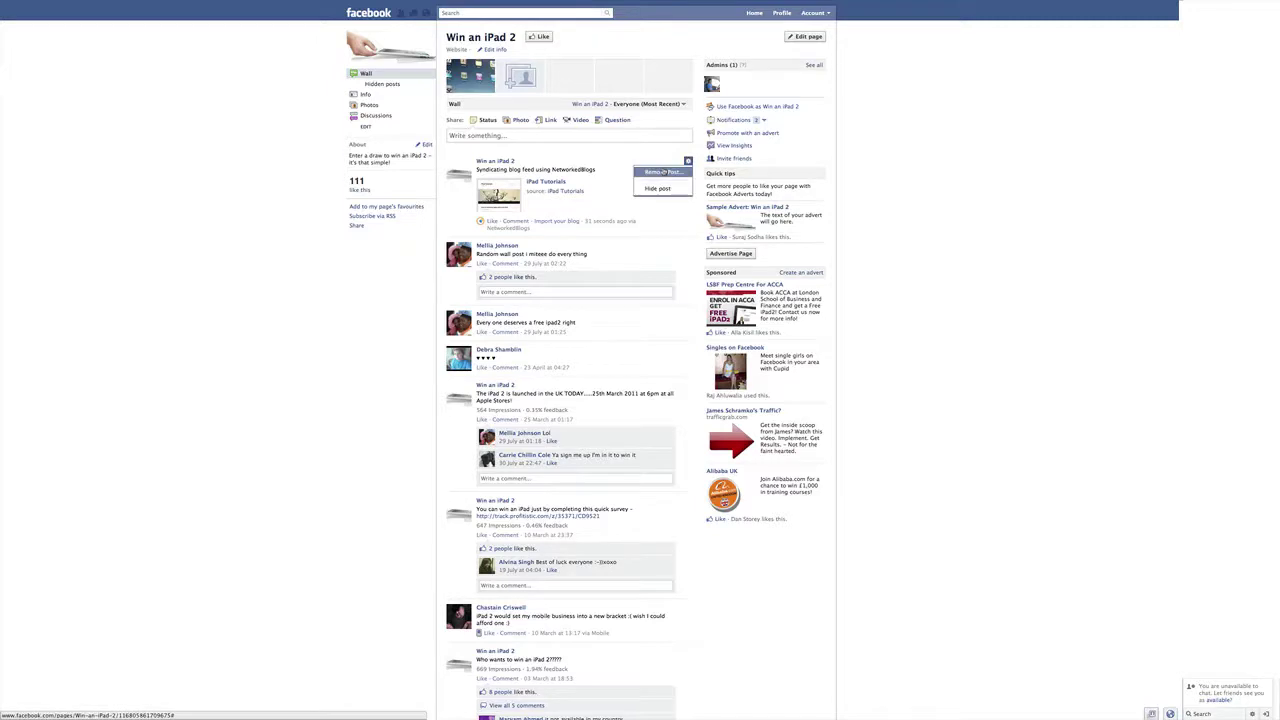
{"action": "left_click", "coordinate": [663, 171]}
{"action": "left_click", "coordinate": [684, 109]}
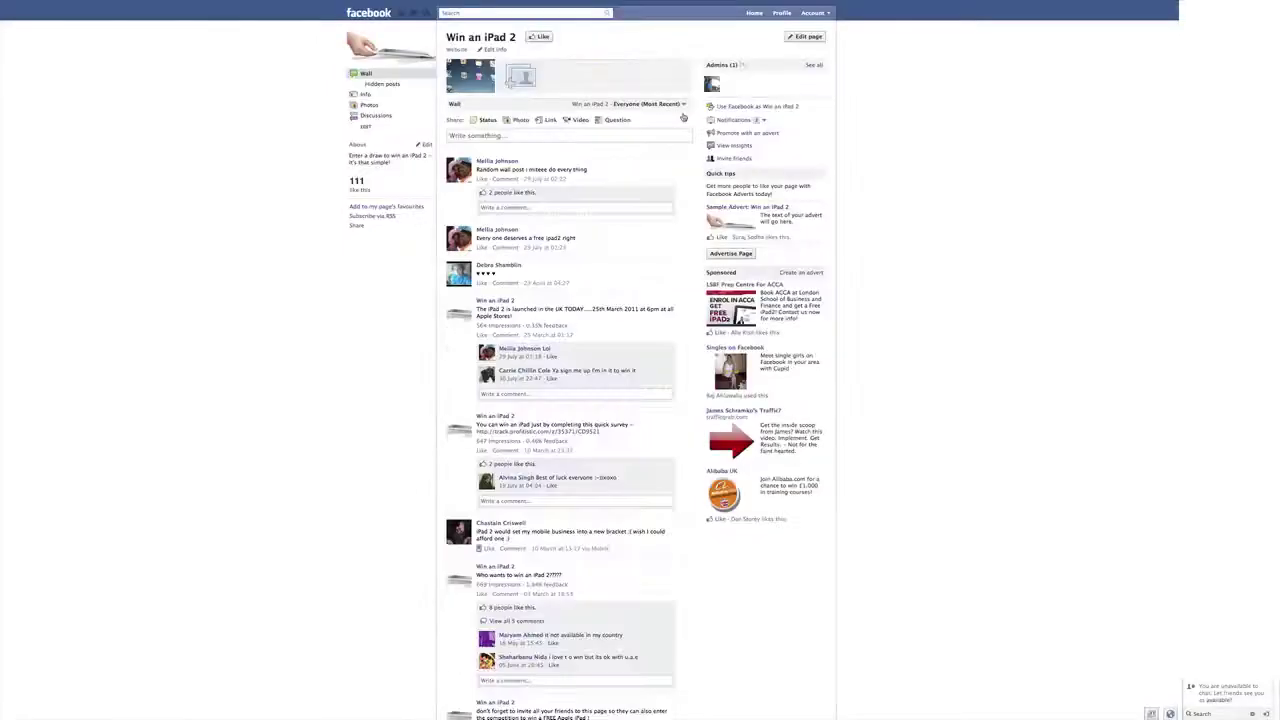
{"action": "left_click", "coordinate": [134, 23]}
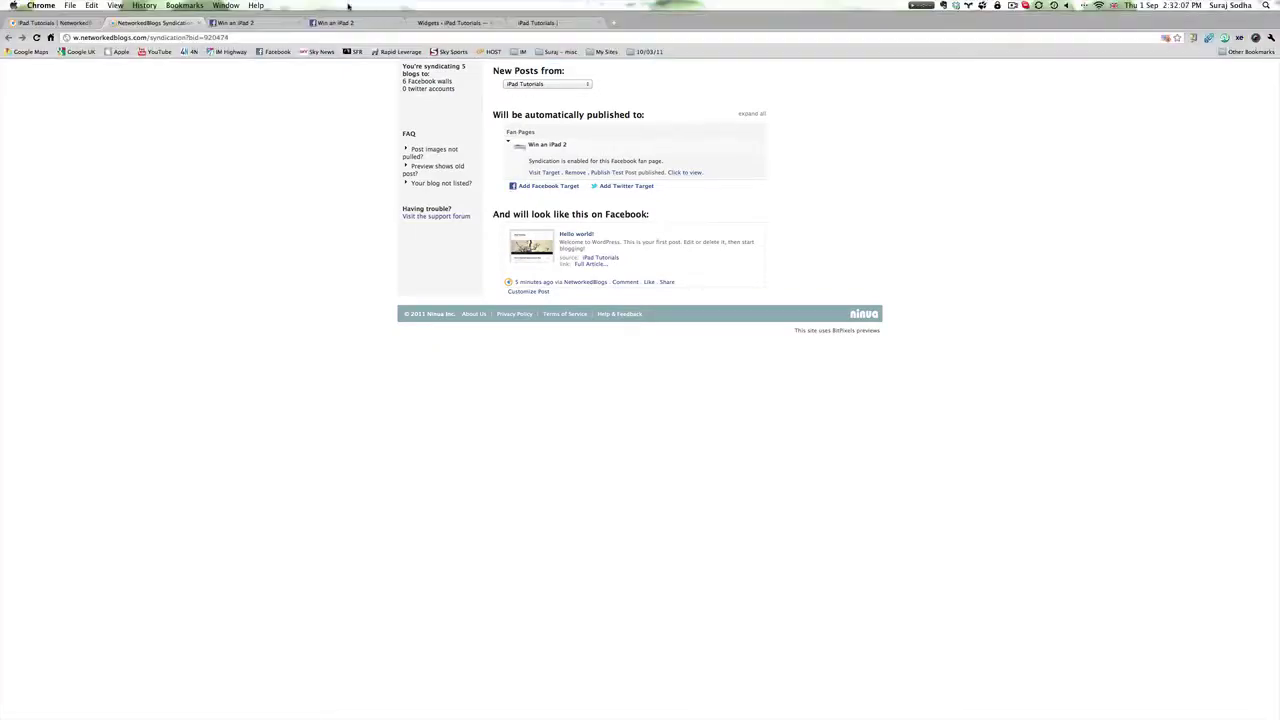
{"action": "left_click", "coordinate": [522, 22]}
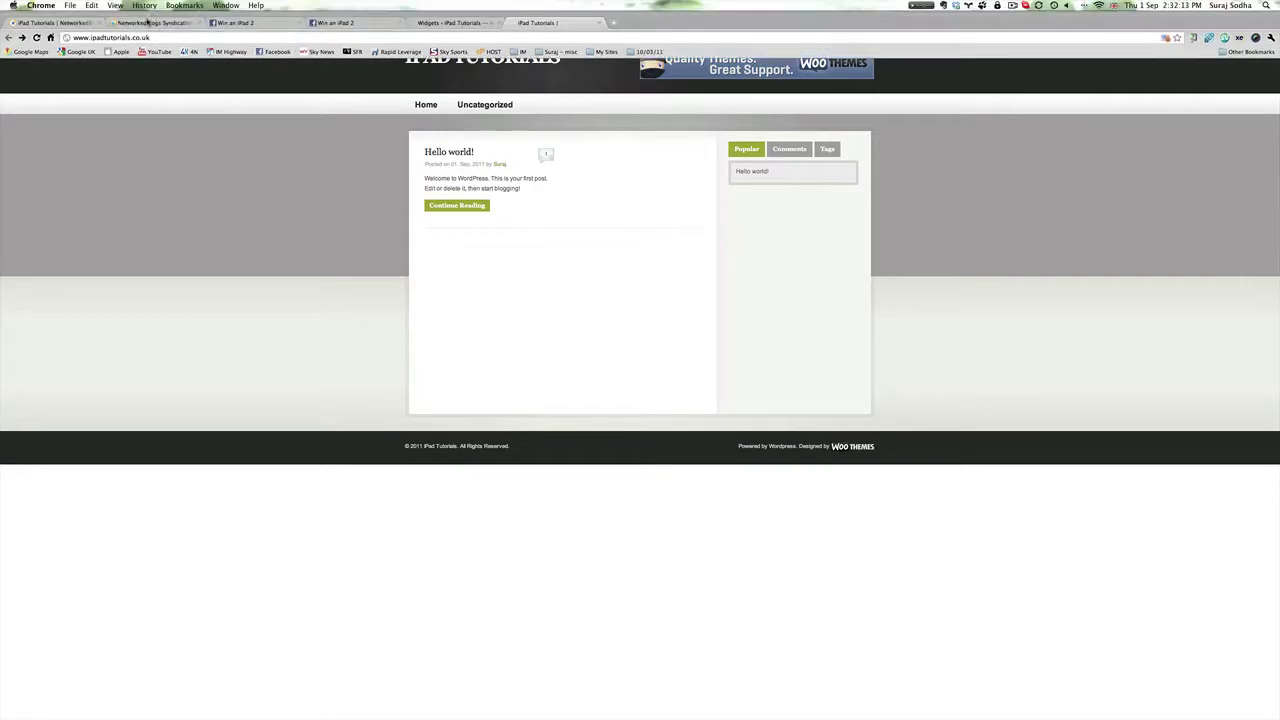
{"action": "left_click", "coordinate": [152, 20]}
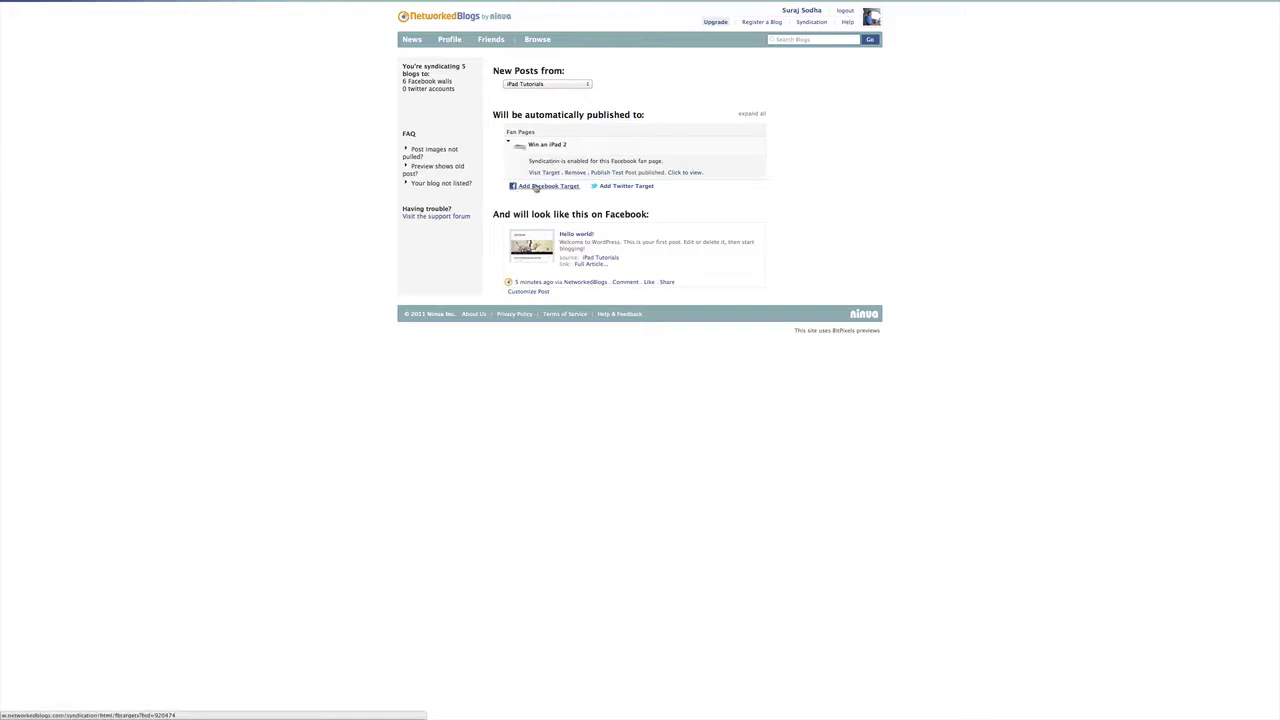
{"action": "left_click", "coordinate": [536, 187]}
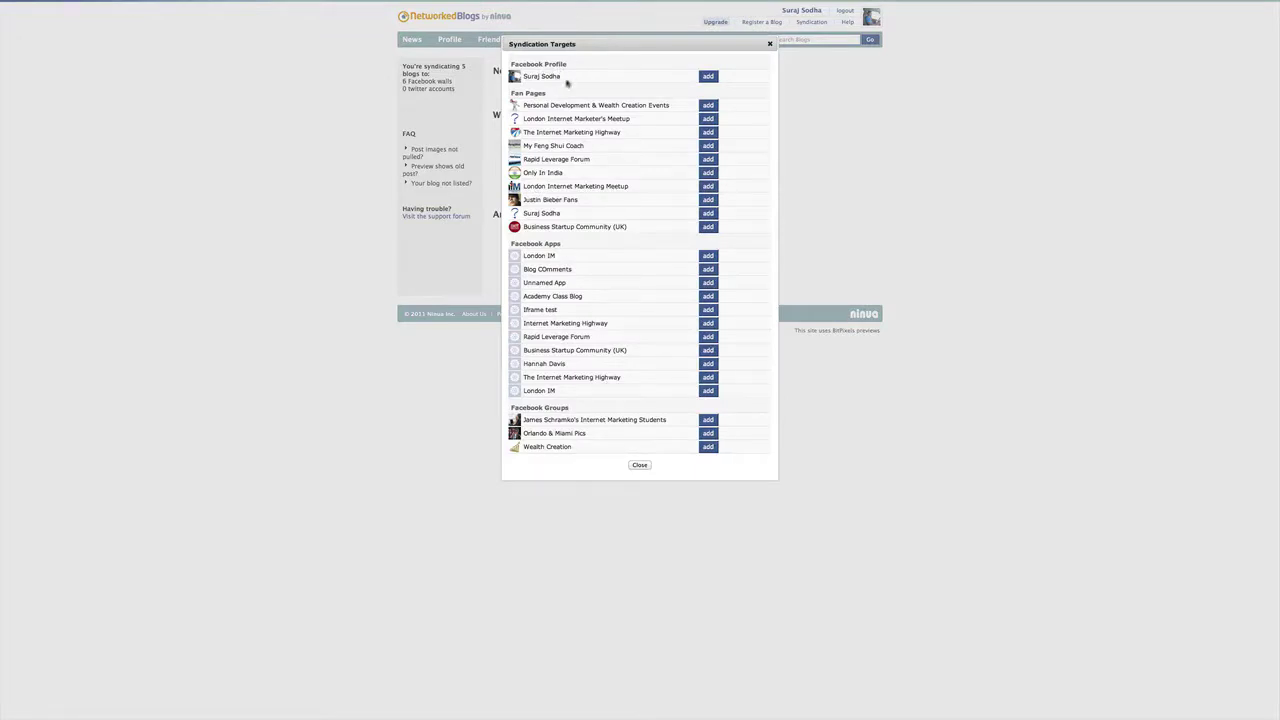
{"action": "left_click", "coordinate": [640, 466]}
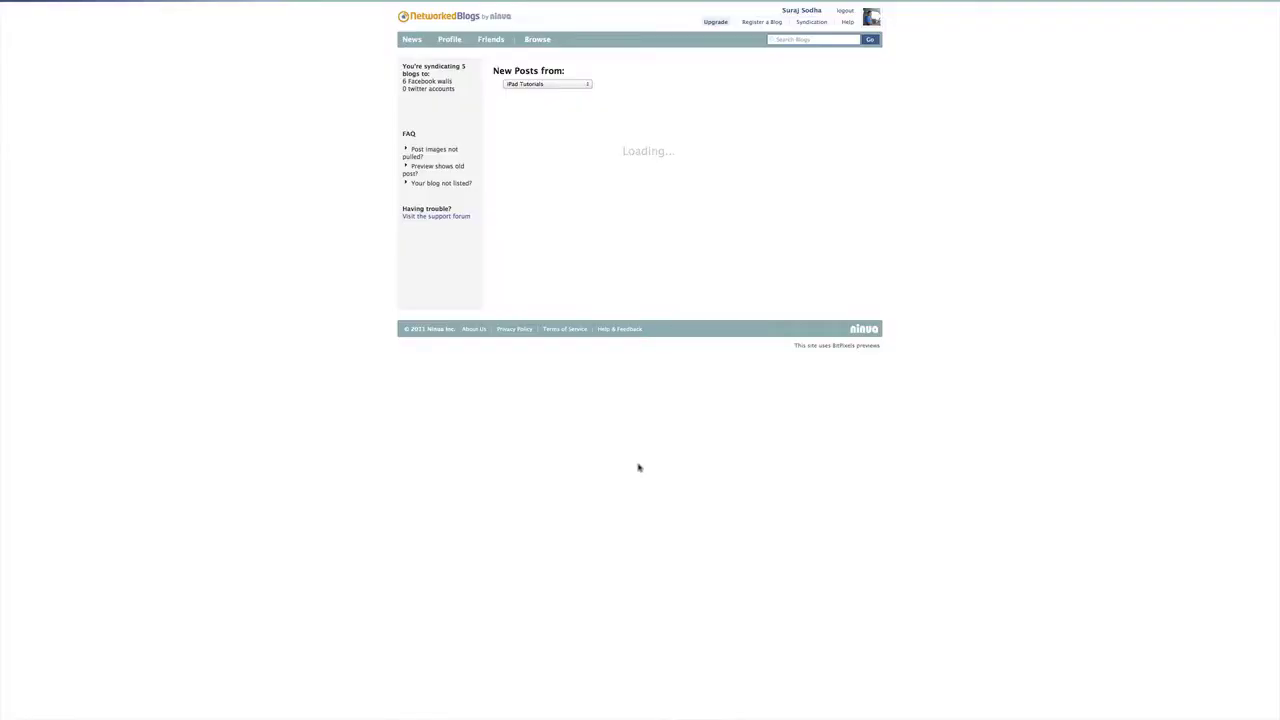